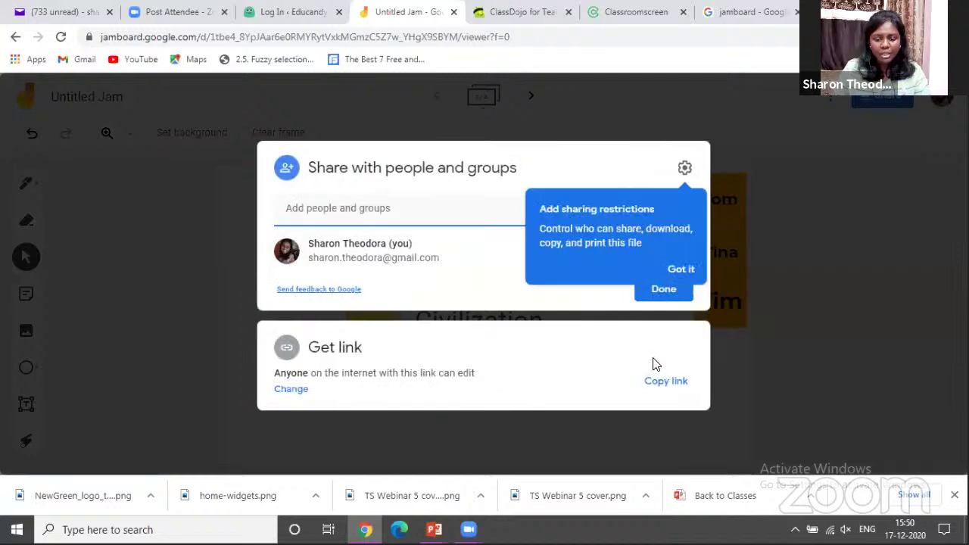
Set the jam's link access to Viewer for anyone with the link and close the sharing settings.
{"action": "left_click", "coordinate": [282, 351]}
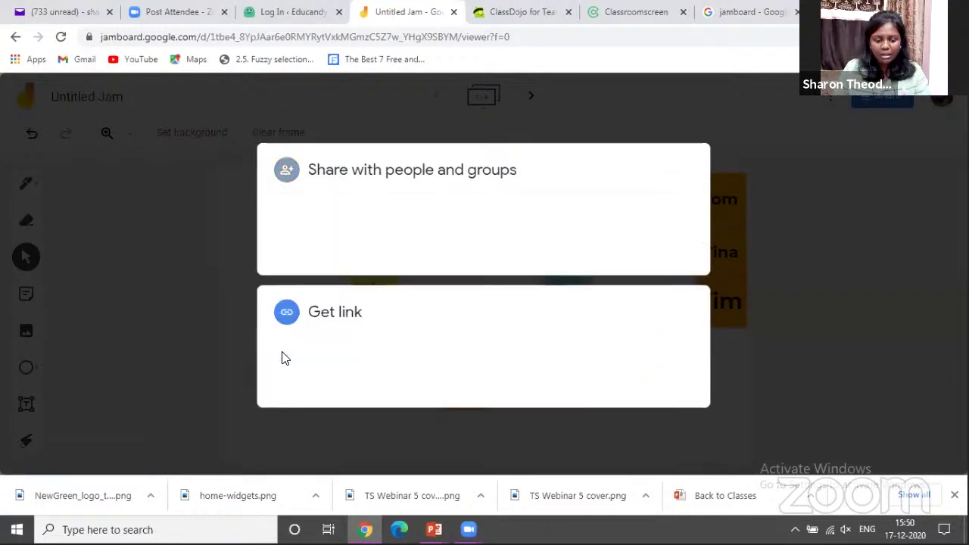
{"action": "left_click", "coordinate": [658, 350]}
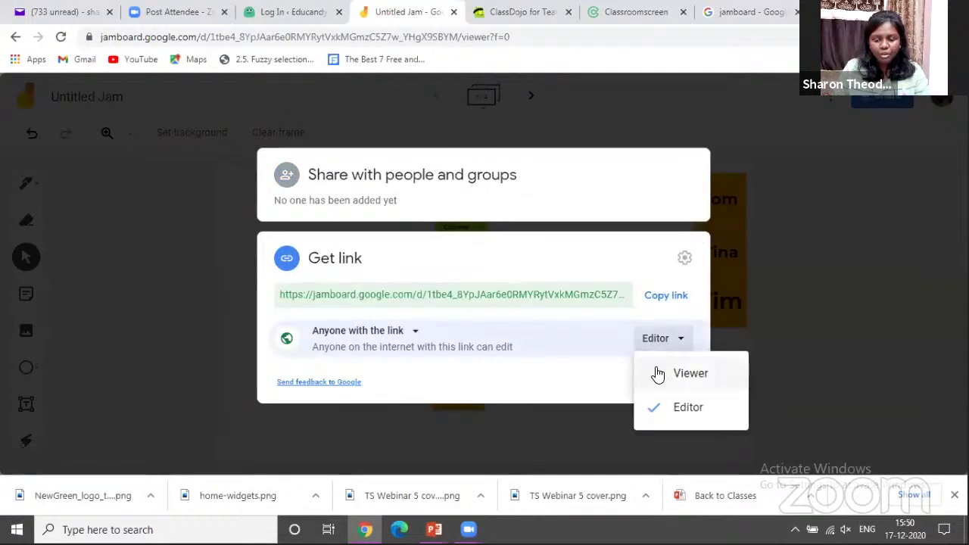
{"action": "left_click", "coordinate": [677, 375]}
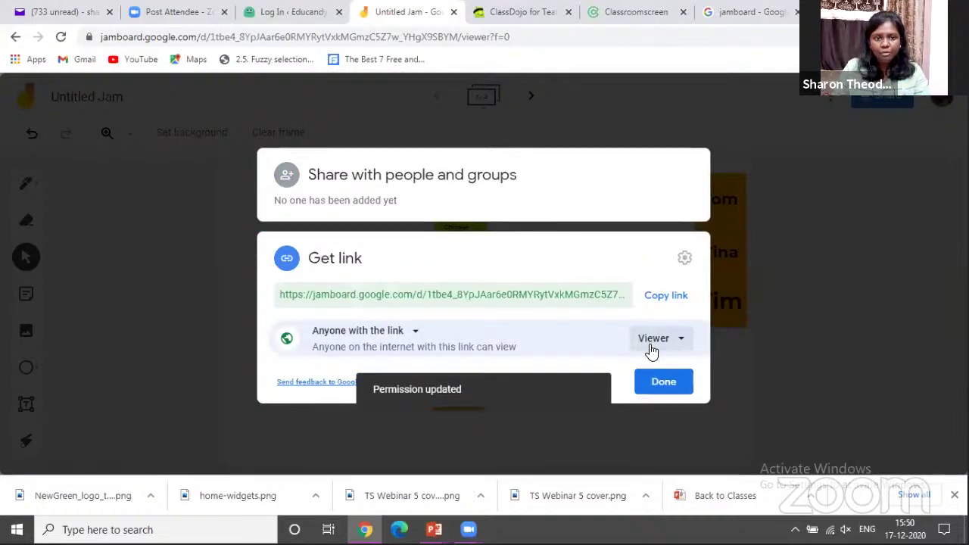
{"action": "left_click", "coordinate": [643, 389]}
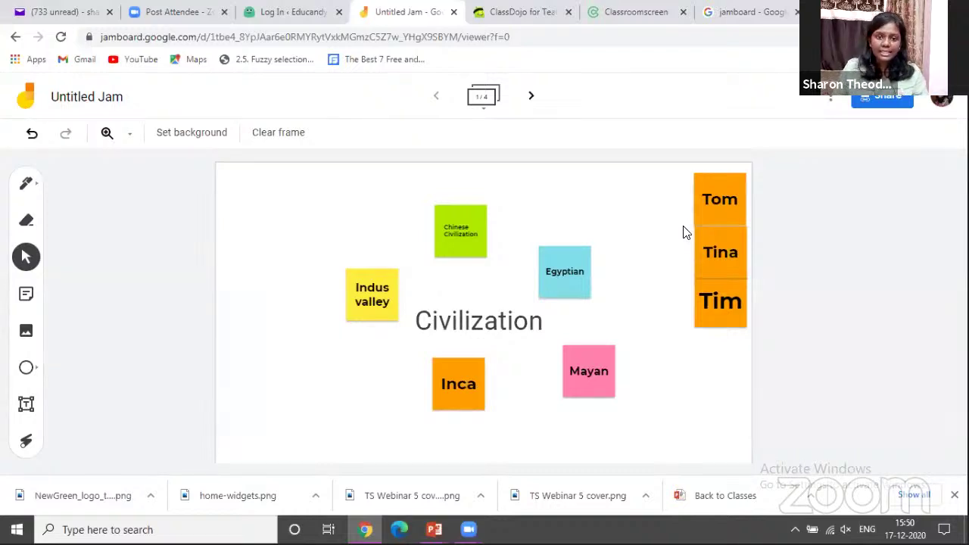
Return to the list of recent jams and open the Doubts jam.
{"action": "left_click", "coordinate": [24, 101]}
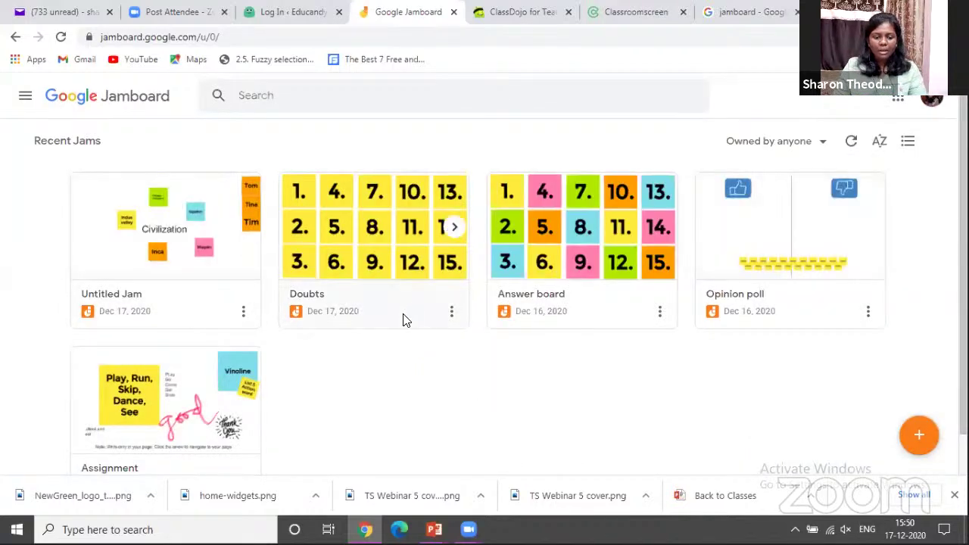
{"action": "left_click", "coordinate": [177, 249]}
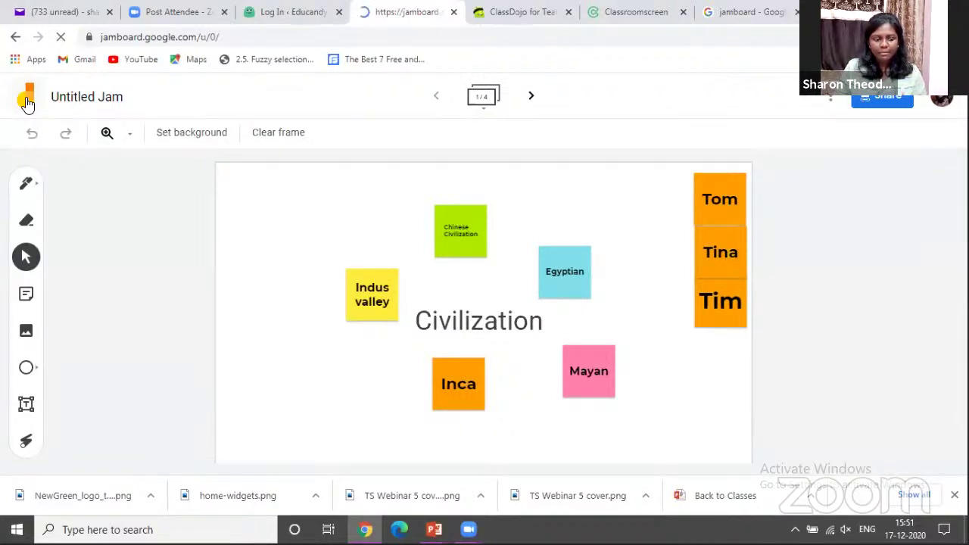
{"action": "left_click", "coordinate": [26, 102]}
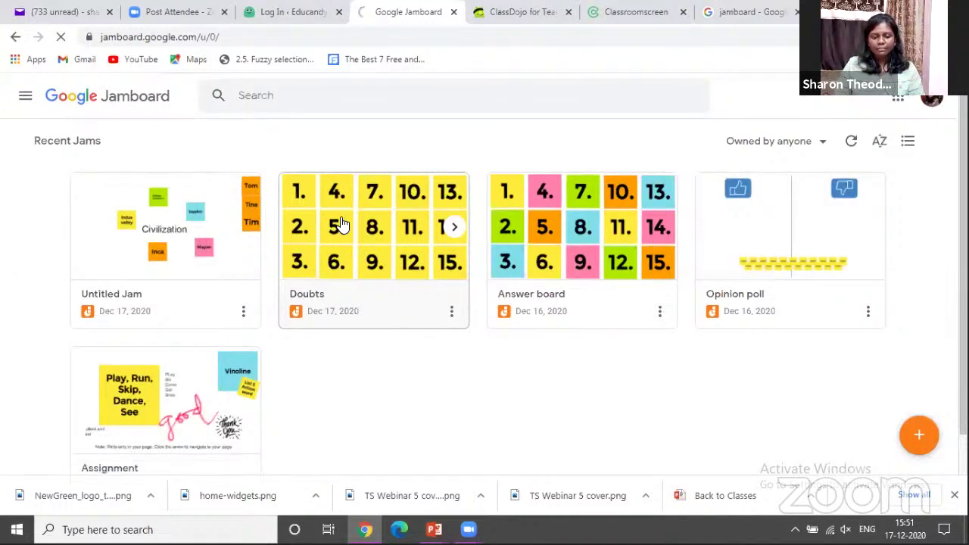
{"action": "left_click", "coordinate": [421, 264]}
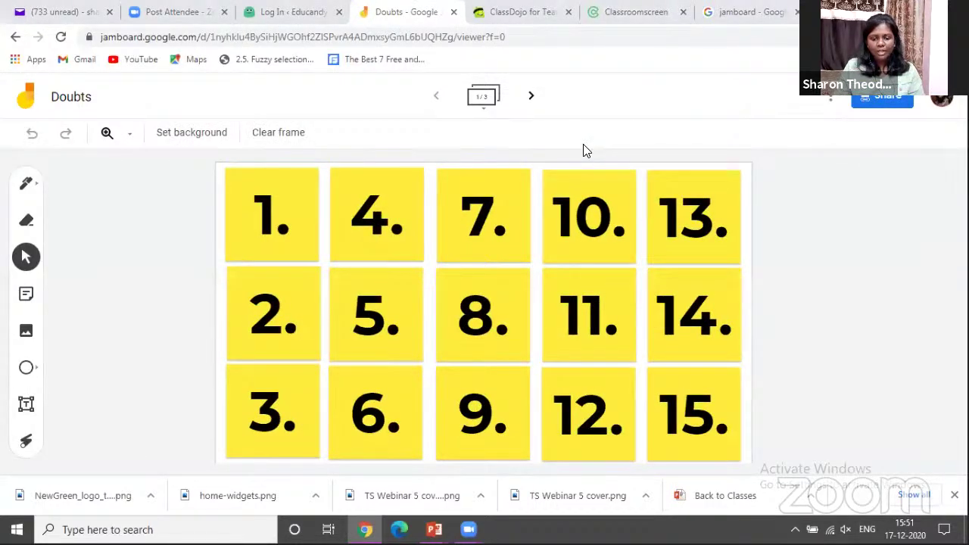
Look through the frames of the Doubts jam up to the last one and return to the first frame.
{"action": "left_click", "coordinate": [531, 97]}
{"action": "left_click", "coordinate": [531, 96]}
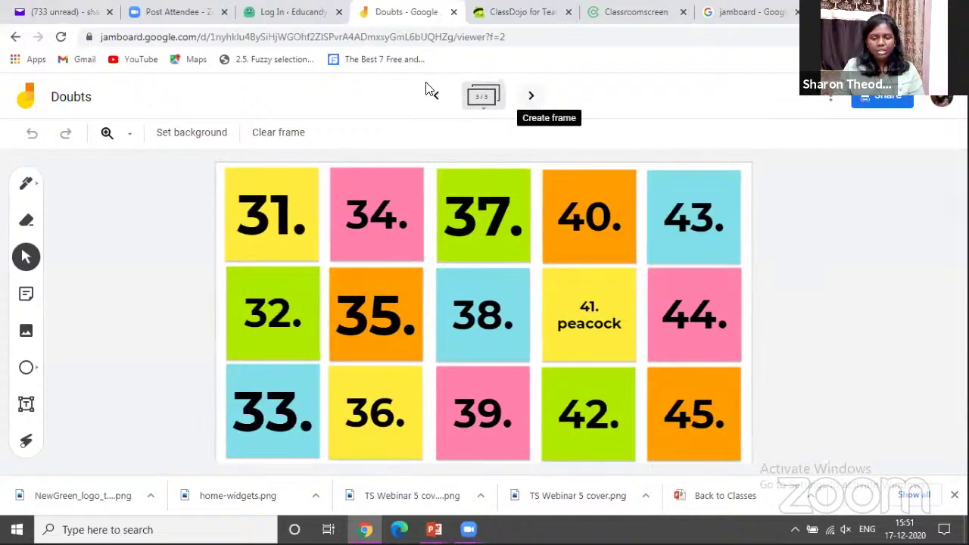
{"action": "left_click", "coordinate": [437, 99]}
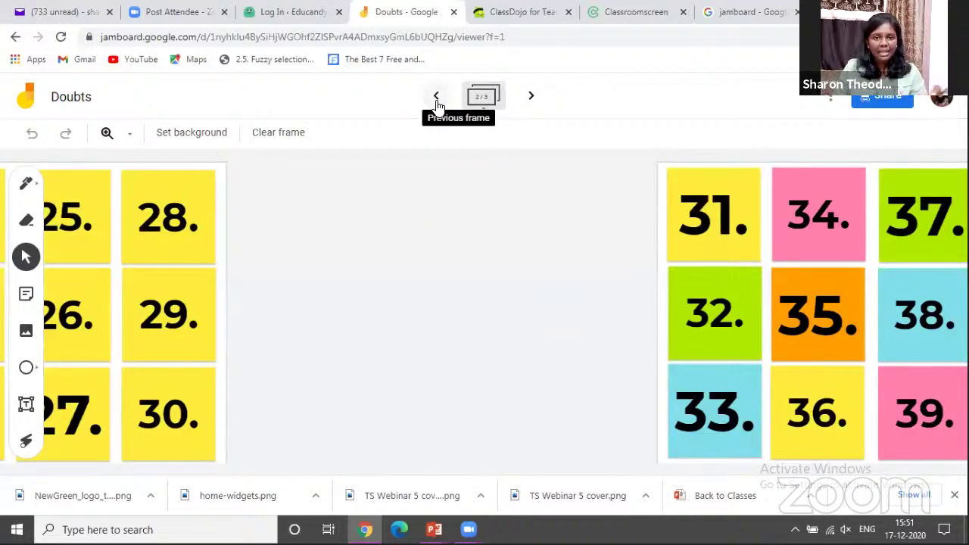
{"action": "left_click", "coordinate": [437, 99]}
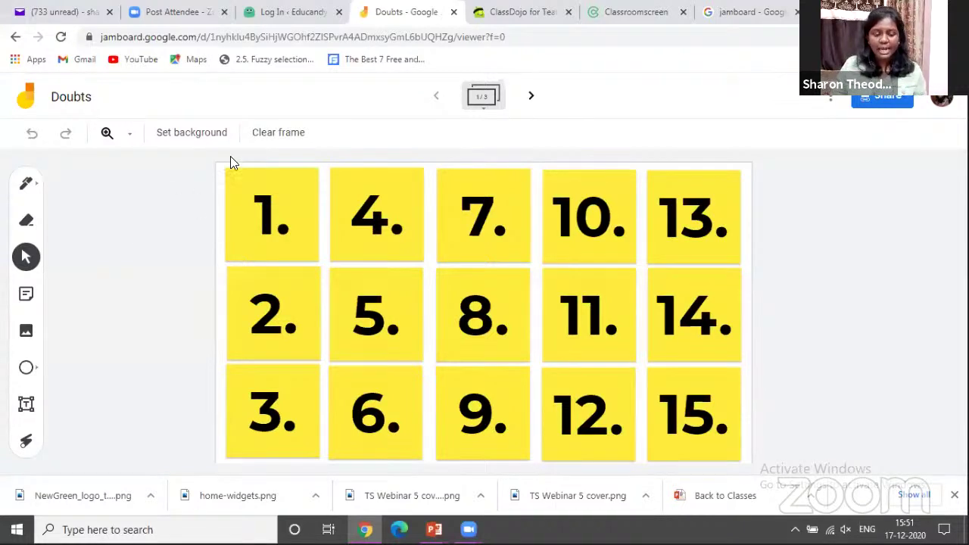
{"action": "left_click", "coordinate": [274, 244]}
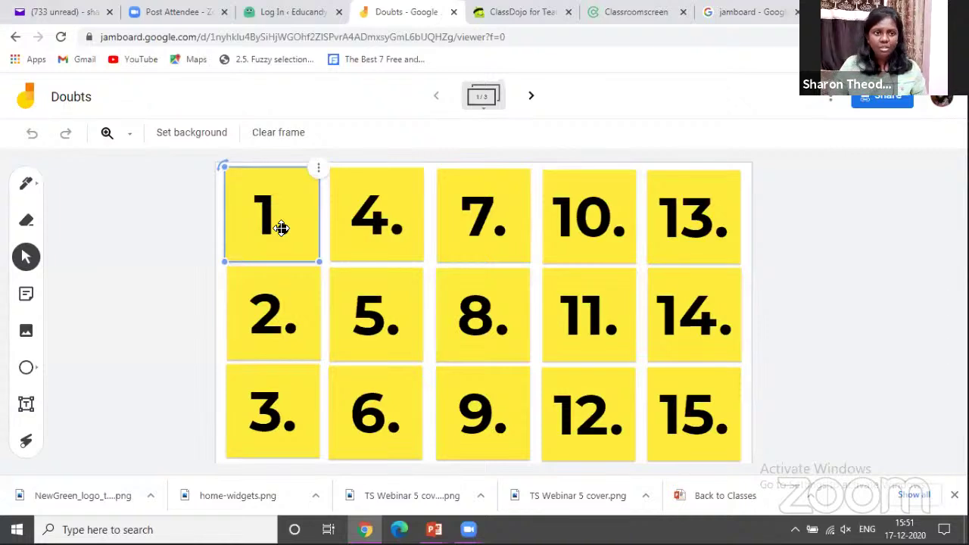
{"action": "key", "text": "Escape"}
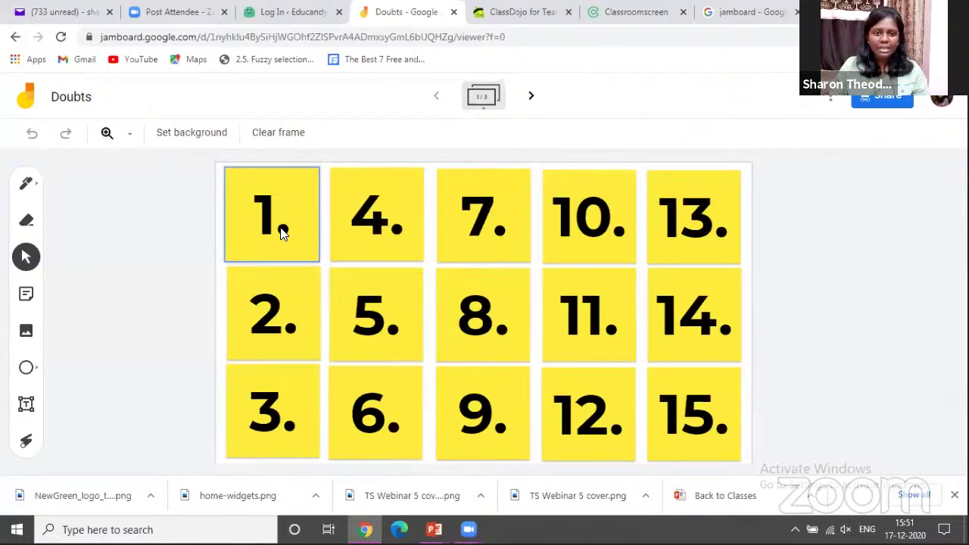
{"action": "left_click", "coordinate": [241, 220]}
{"action": "double_click", "coordinate": [241, 219]}
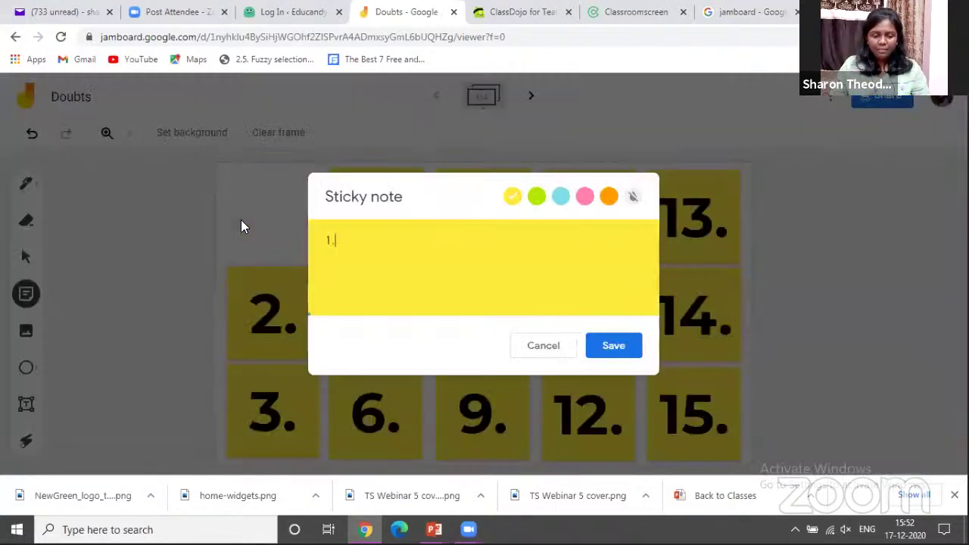
{"action": "left_click", "coordinate": [542, 345]}
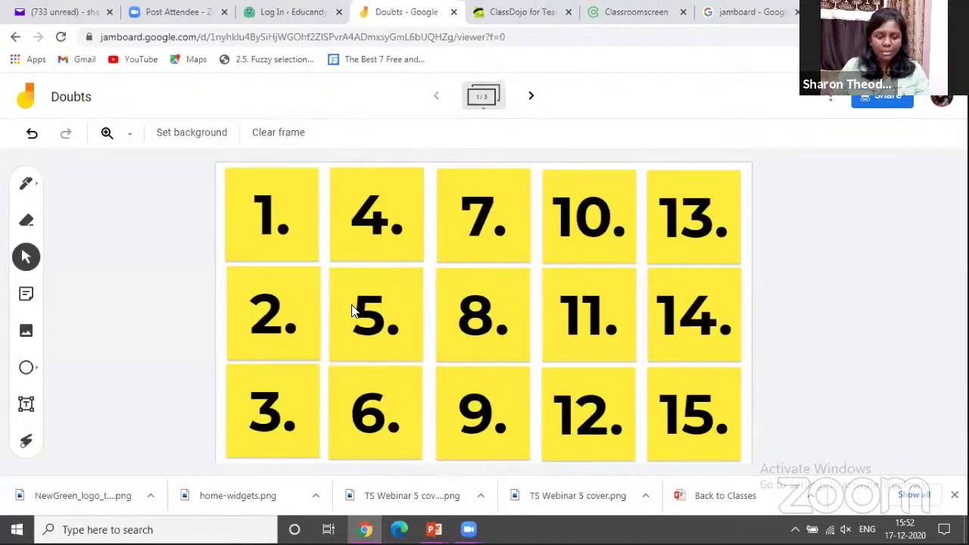
Change the colour of sticky notes 1 and 8 on the first frame to green.
{"action": "double_click", "coordinate": [296, 258]}
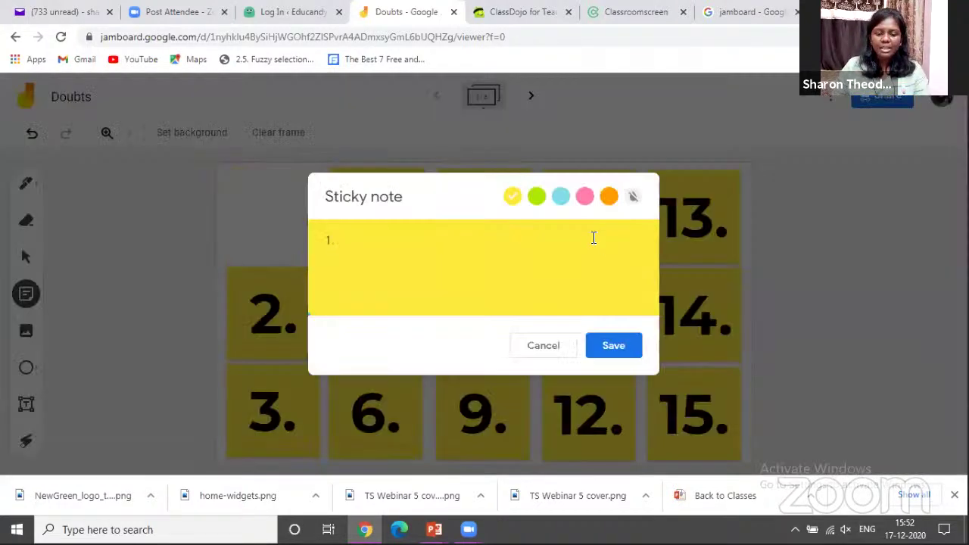
{"action": "left_click", "coordinate": [536, 197]}
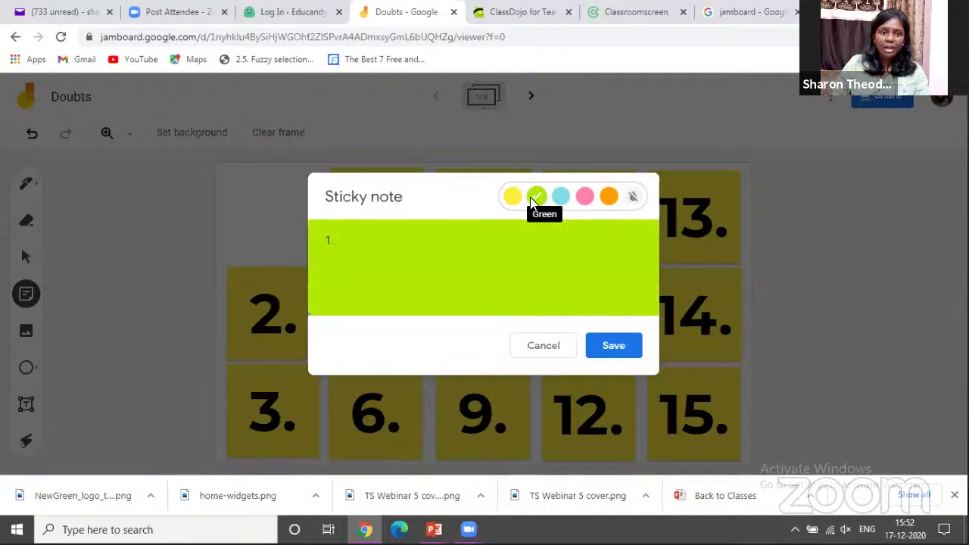
{"action": "left_click", "coordinate": [603, 349]}
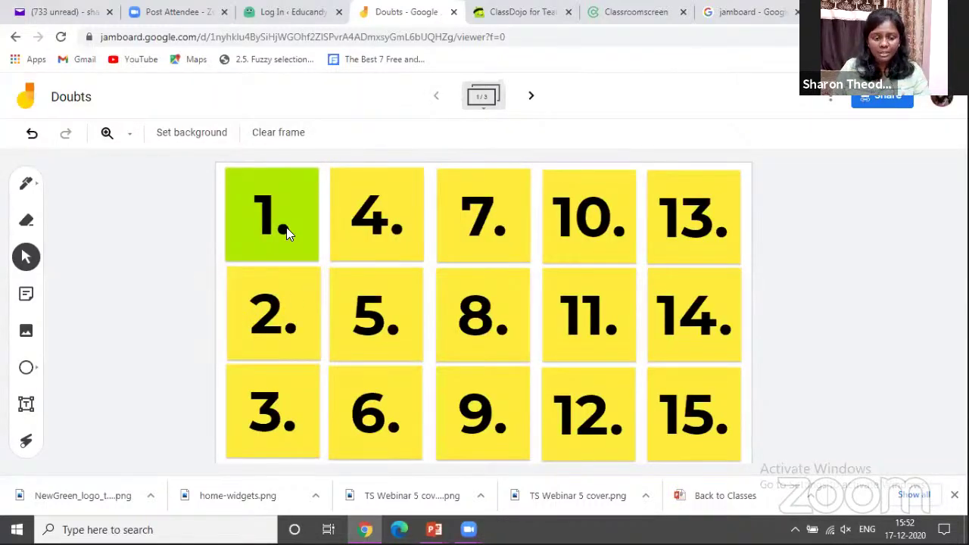
{"action": "double_click", "coordinate": [501, 329]}
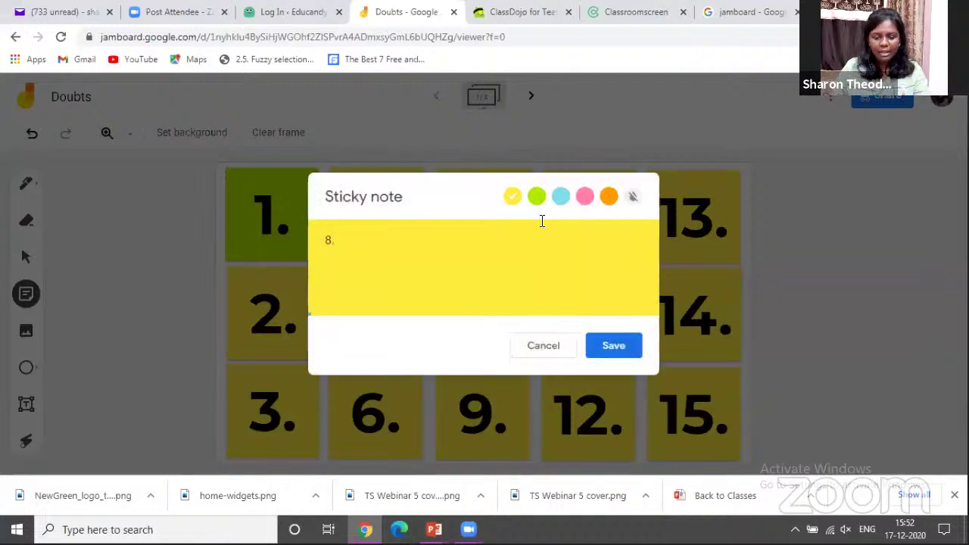
{"action": "left_click", "coordinate": [537, 197]}
{"action": "left_click", "coordinate": [618, 347]}
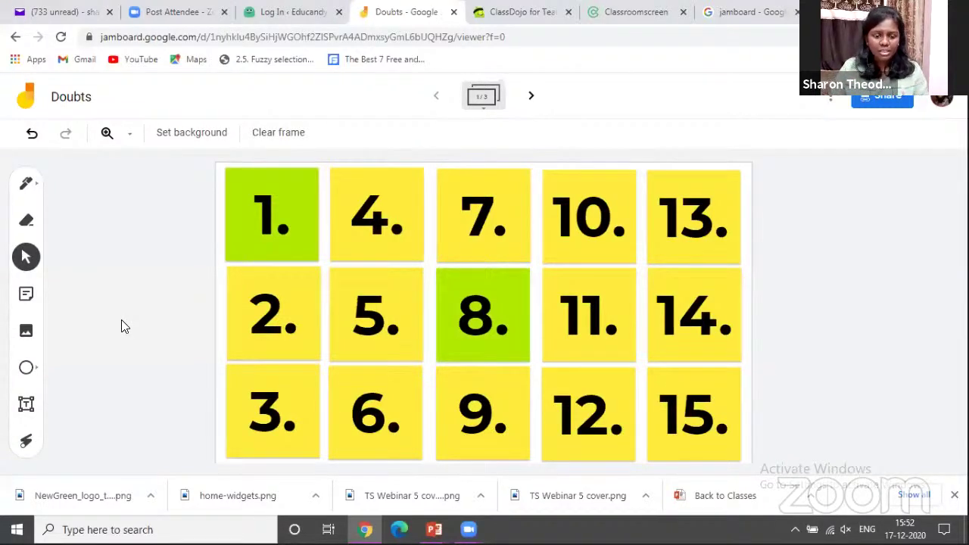
Switch to the PowerPoint slide show and reveal the Rewards & Consequences heading and the ClassDojo picture.
{"action": "key", "text": "alt+Tab"}
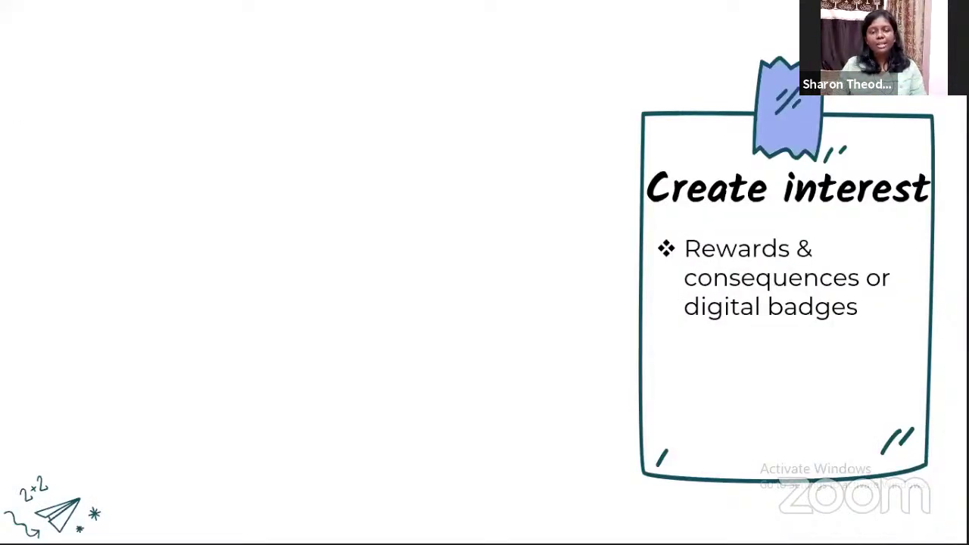
{"action": "left_click", "coordinate": [401, 327]}
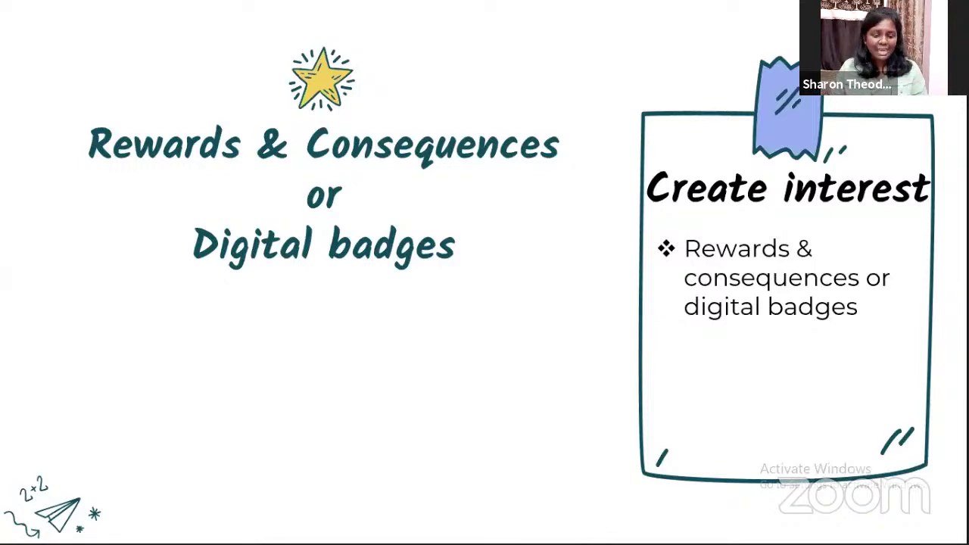
{"action": "key", "text": "Right"}
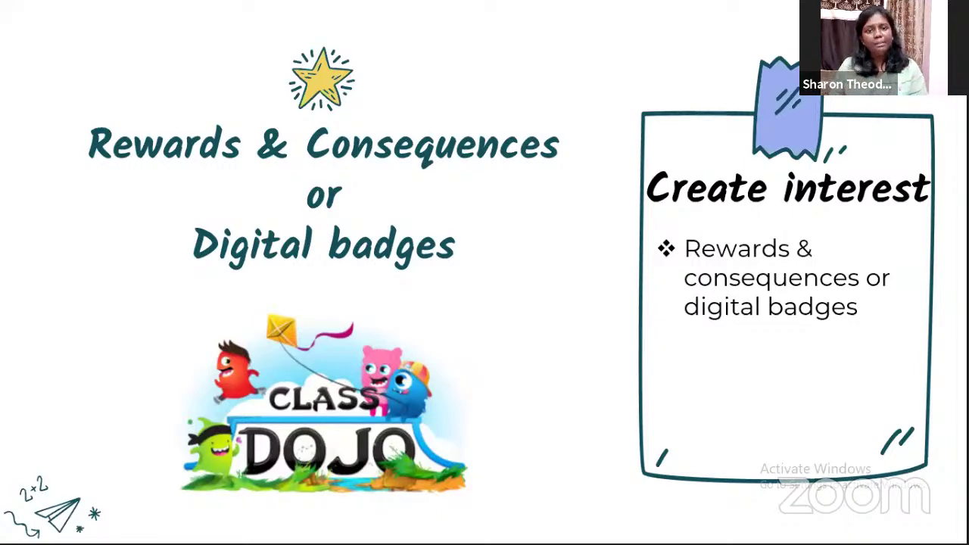
Switch back to Chrome and show the ClassDojo teacher page in a maximized window.
{"action": "key", "text": "alt+Tab"}
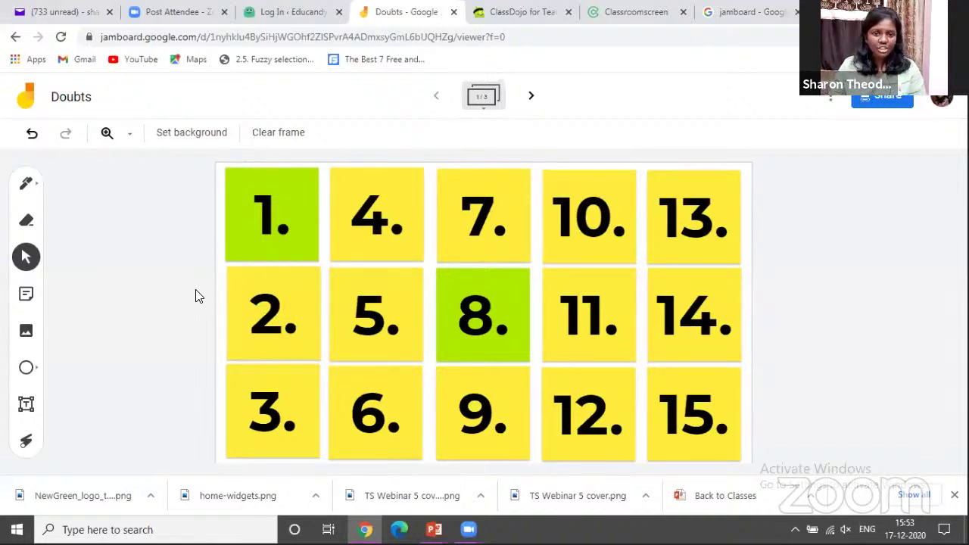
{"action": "key", "text": "alt+Tab"}
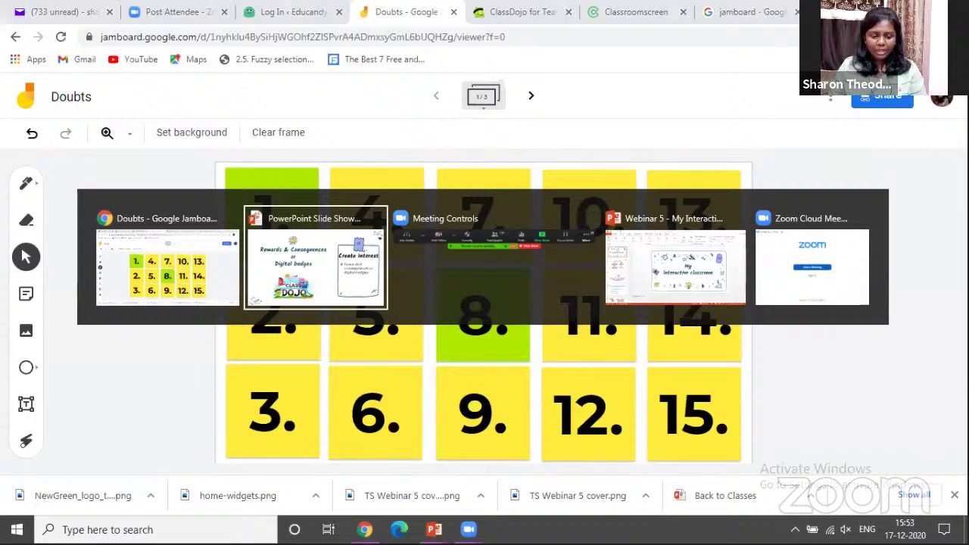
{"action": "key", "text": "alt+Tab"}
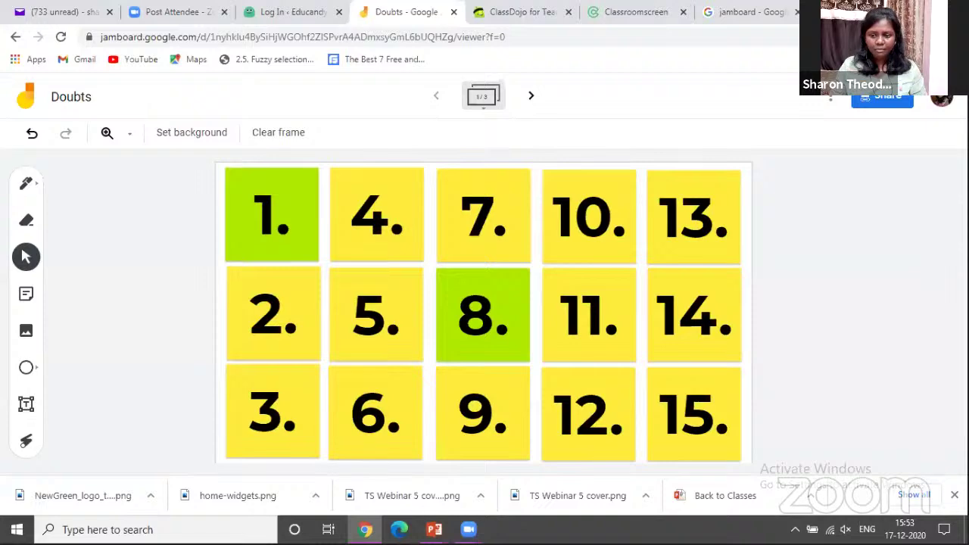
{"action": "left_click", "coordinate": [919, 11]}
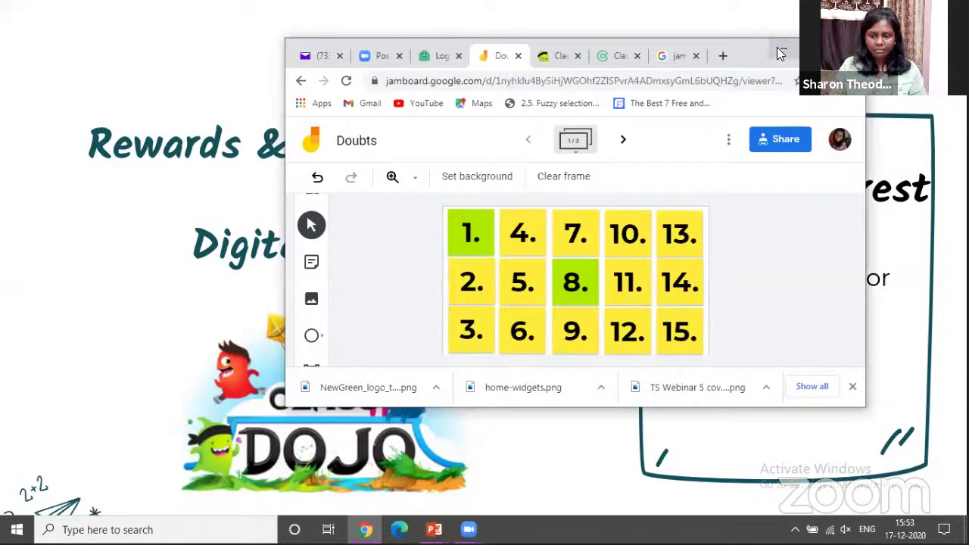
{"action": "left_click_drag", "start_coordinate": [777, 47], "coordinate": [741, 160]}
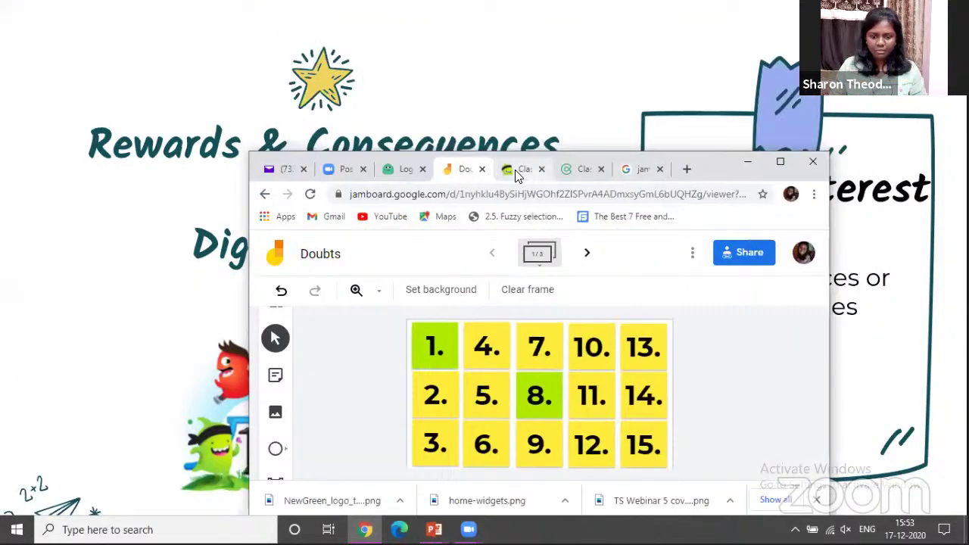
{"action": "left_click", "coordinate": [521, 169]}
{"action": "left_click", "coordinate": [780, 161]}
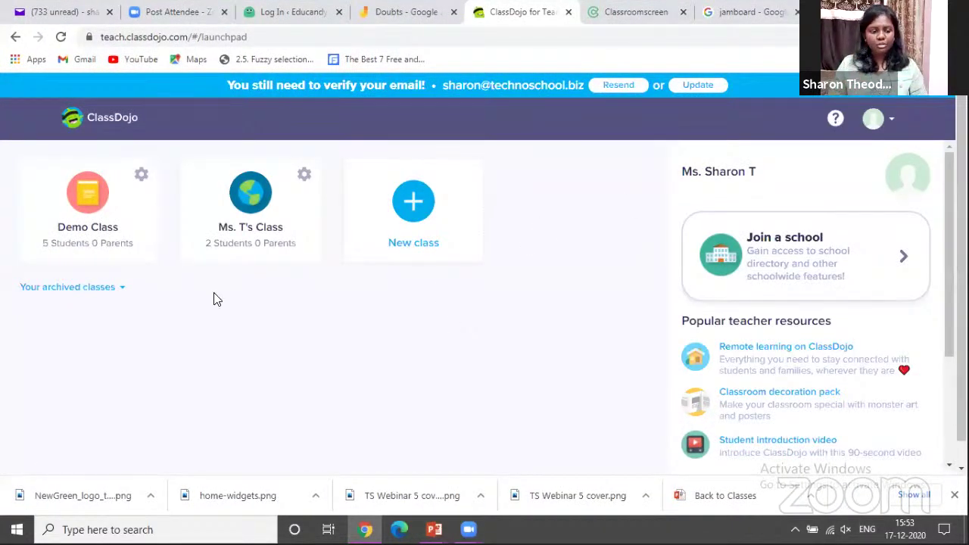
Open the Demo Class in ClassDojo and return to the class overview.
{"action": "left_click", "coordinate": [89, 198]}
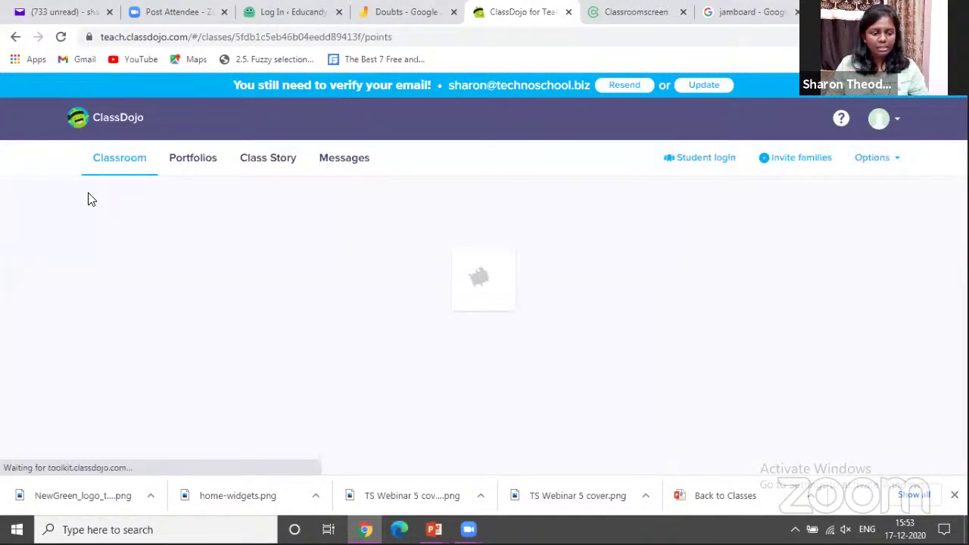
{"action": "left_click", "coordinate": [78, 119]}
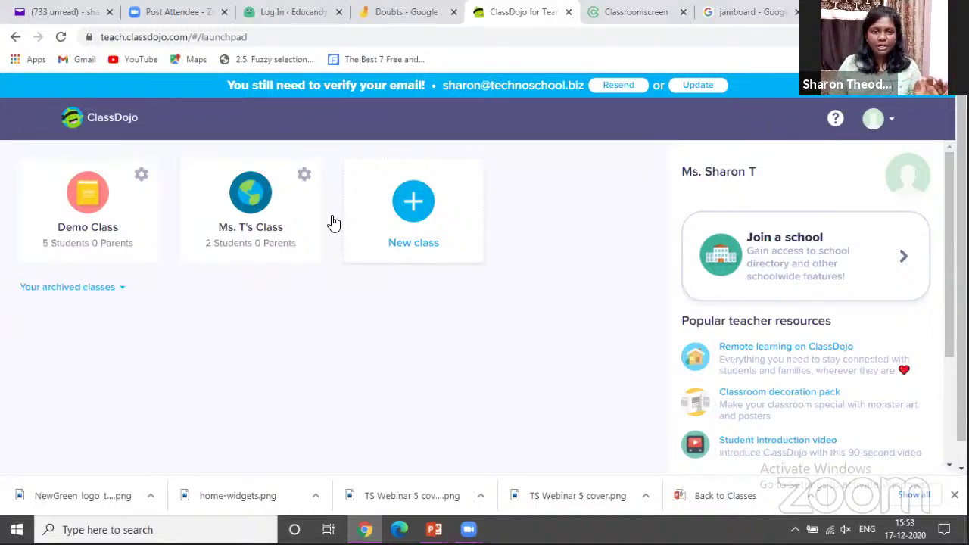
Start creating a new class and set its grade to 8th Grade.
{"action": "left_click", "coordinate": [411, 203]}
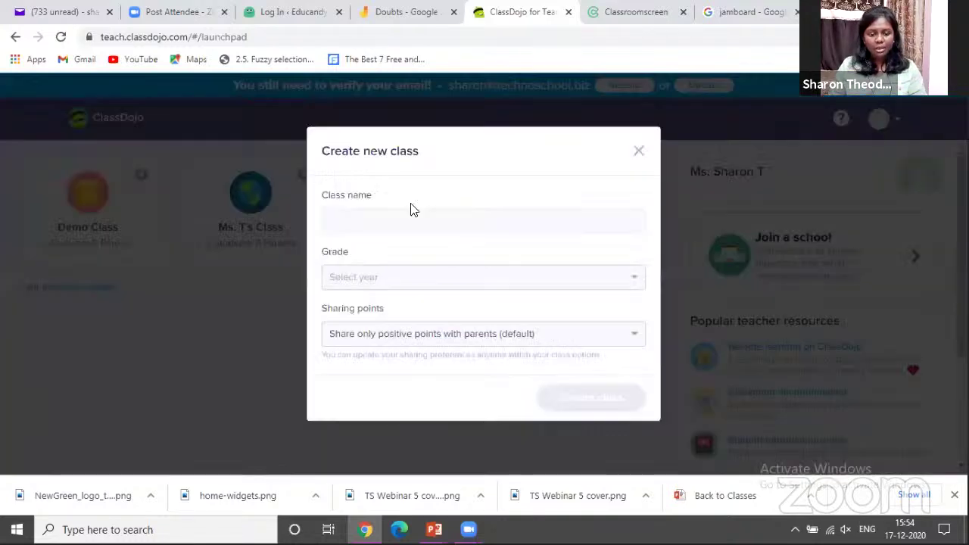
{"action": "left_click", "coordinate": [383, 279]}
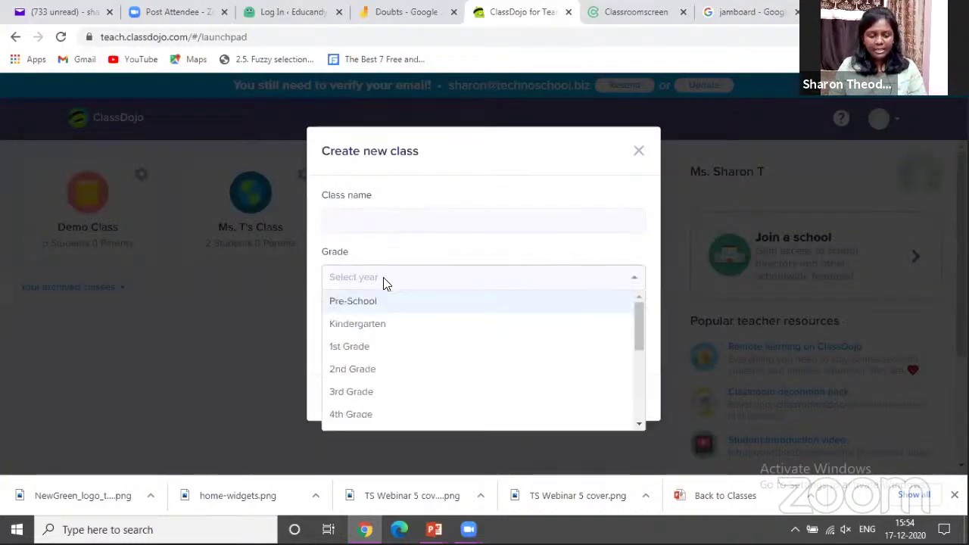
{"action": "scroll", "coordinate": [639, 424], "scroll_direction": "down", "scroll_amount": 2}
{"action": "scroll", "coordinate": [637, 424], "scroll_direction": "down", "scroll_amount": 1}
{"action": "left_click", "coordinate": [583, 392]}
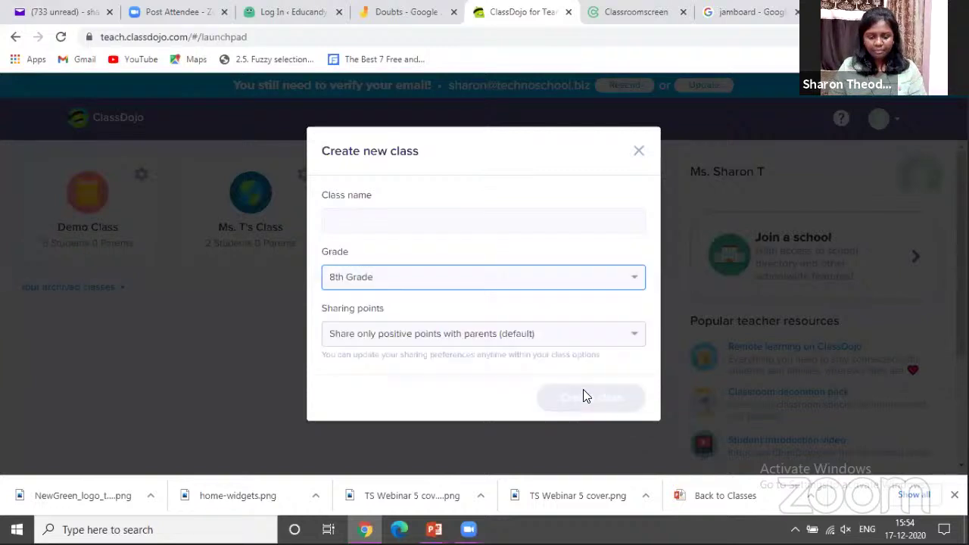
Try sharing all points with parents, restore the positive-only default, and reselect 8th Grade.
{"action": "left_click", "coordinate": [529, 335]}
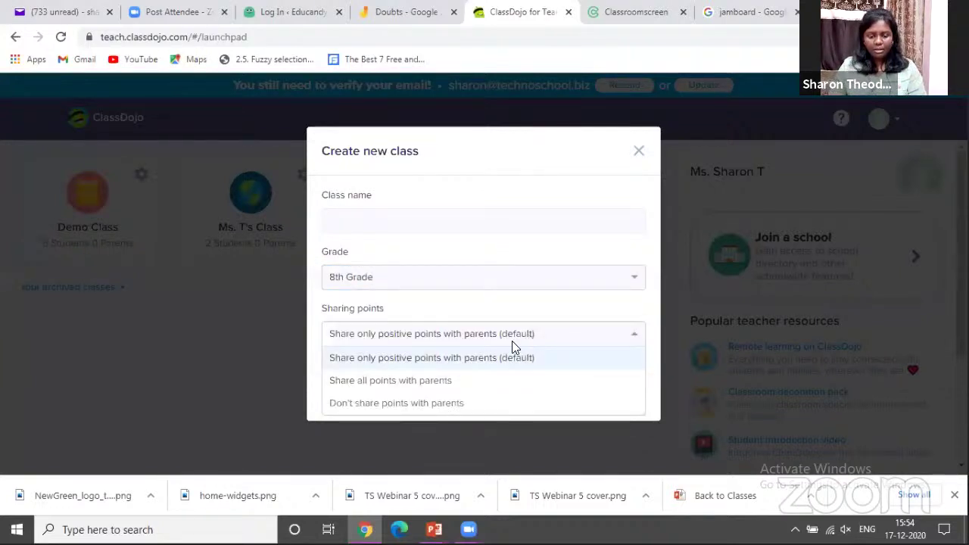
{"action": "left_click", "coordinate": [409, 383]}
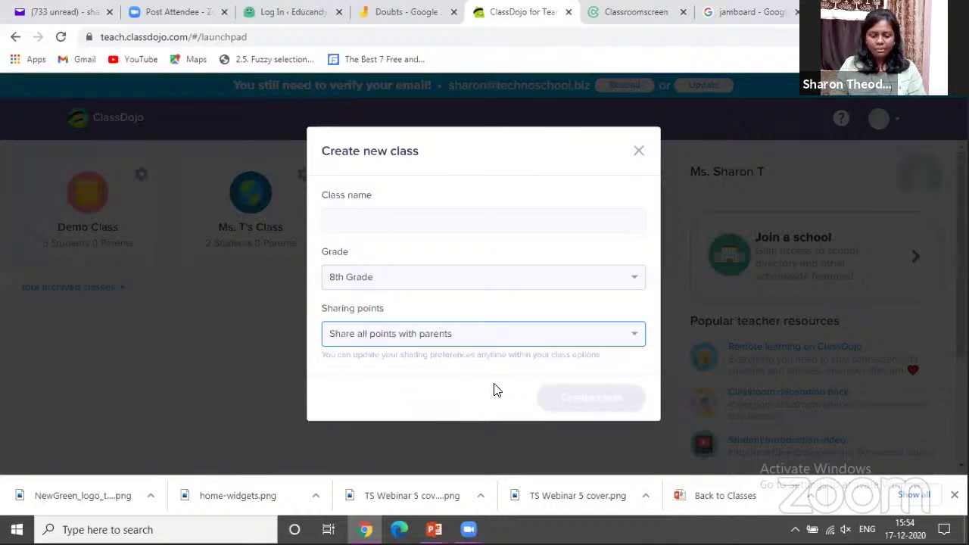
{"action": "left_click", "coordinate": [614, 342]}
{"action": "left_click", "coordinate": [565, 362]}
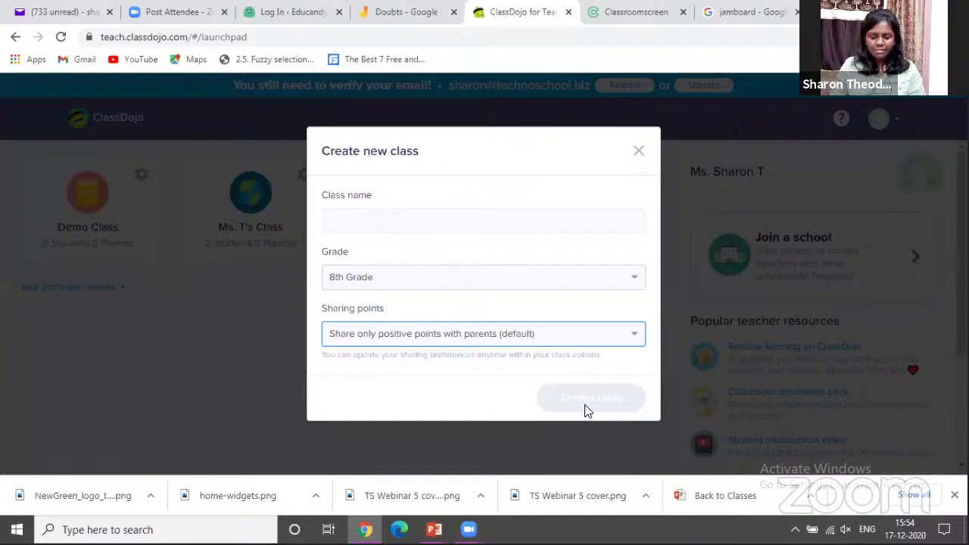
{"action": "left_click", "coordinate": [571, 280]}
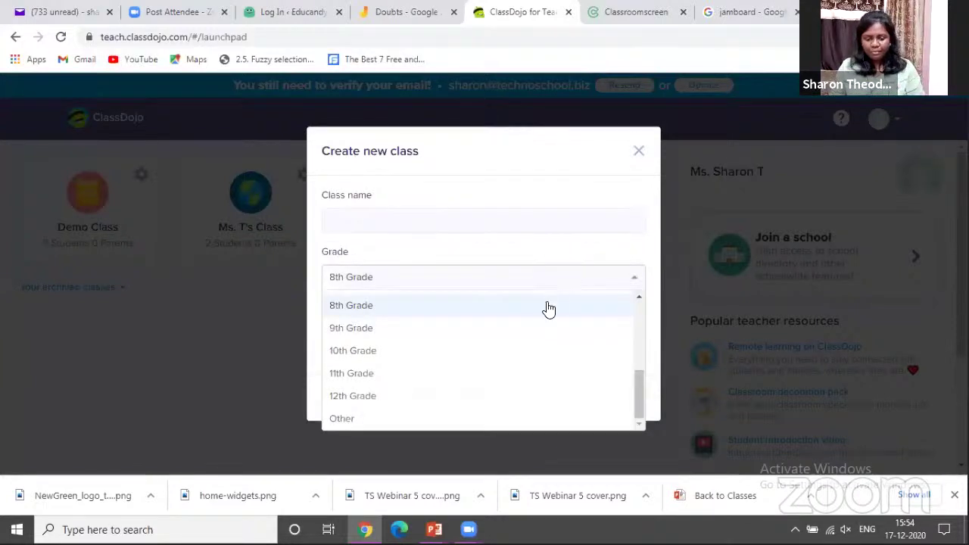
{"action": "left_click", "coordinate": [549, 306]}
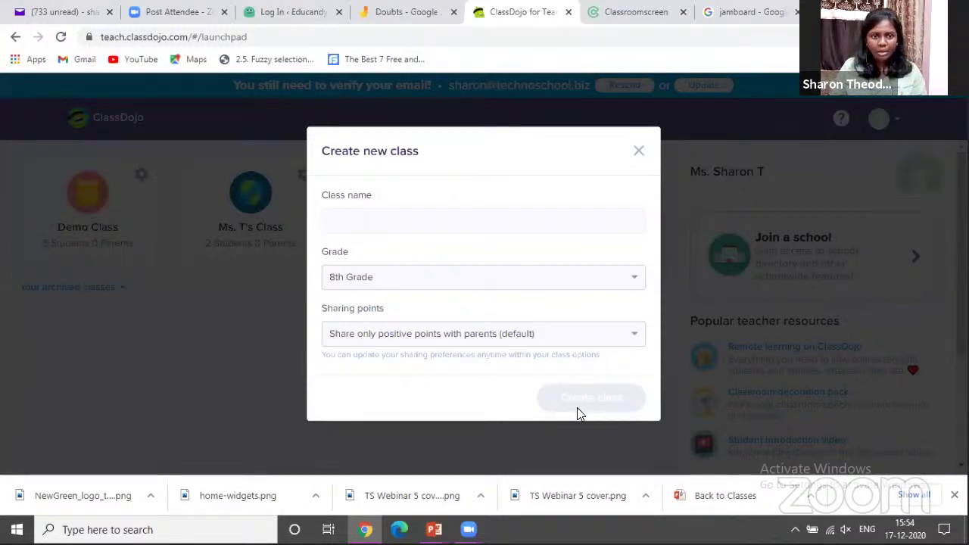
Set the new class to share all points with parents.
{"action": "left_click", "coordinate": [592, 342]}
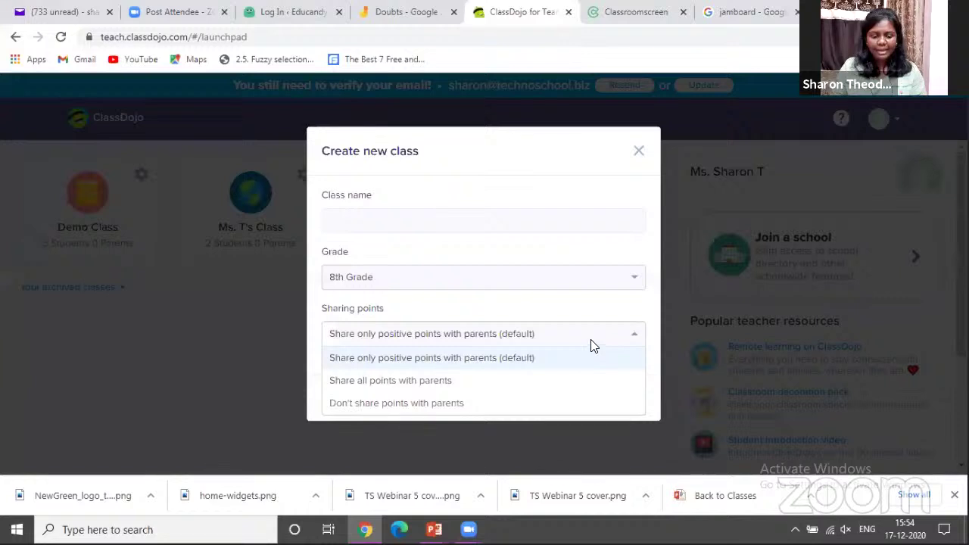
{"action": "left_click", "coordinate": [485, 381]}
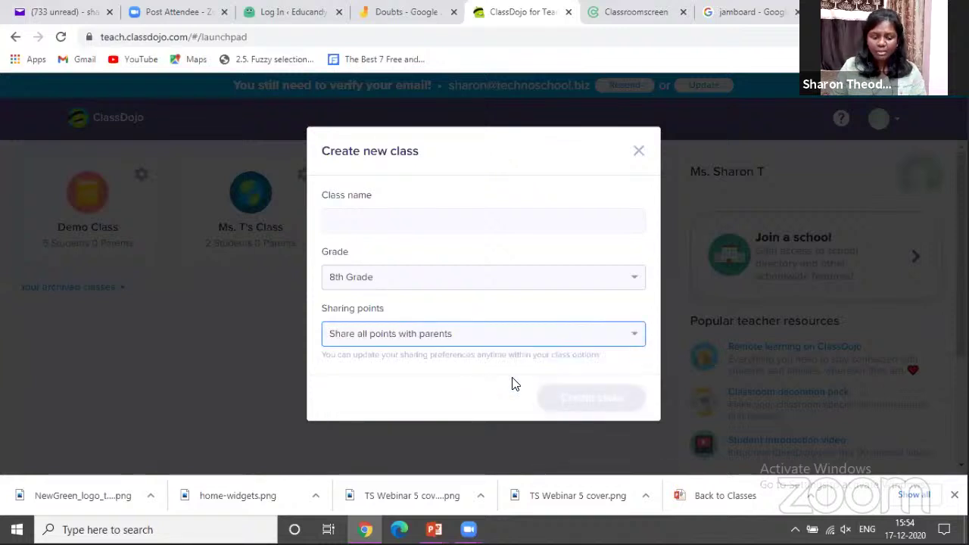
{"action": "left_click", "coordinate": [599, 406]}
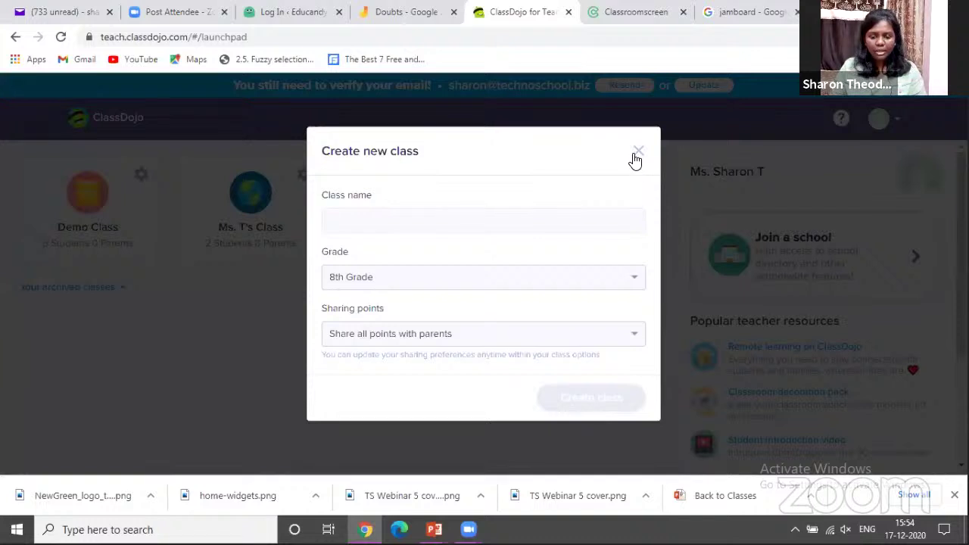
Name the new class Science and create it.
{"action": "left_click", "coordinate": [610, 215]}
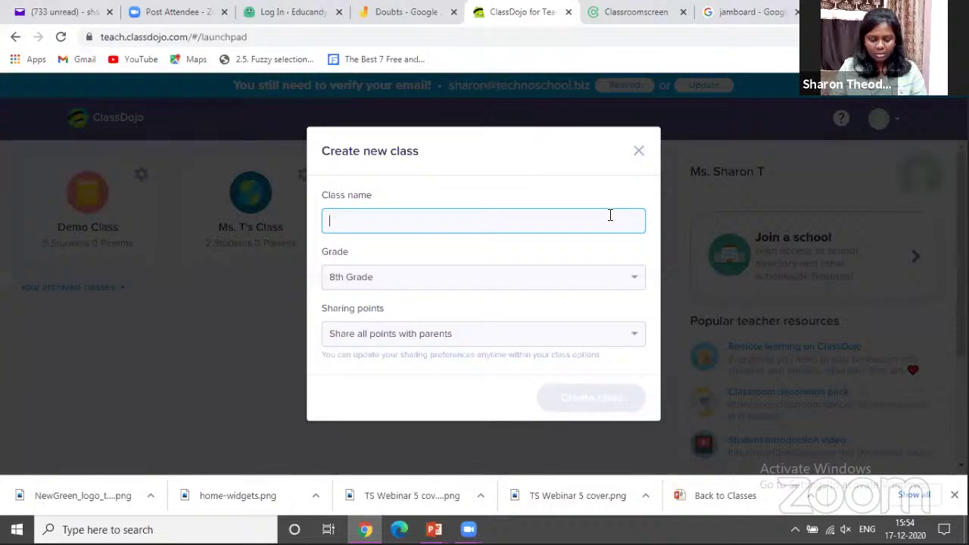
{"action": "type", "text": "Sci"}
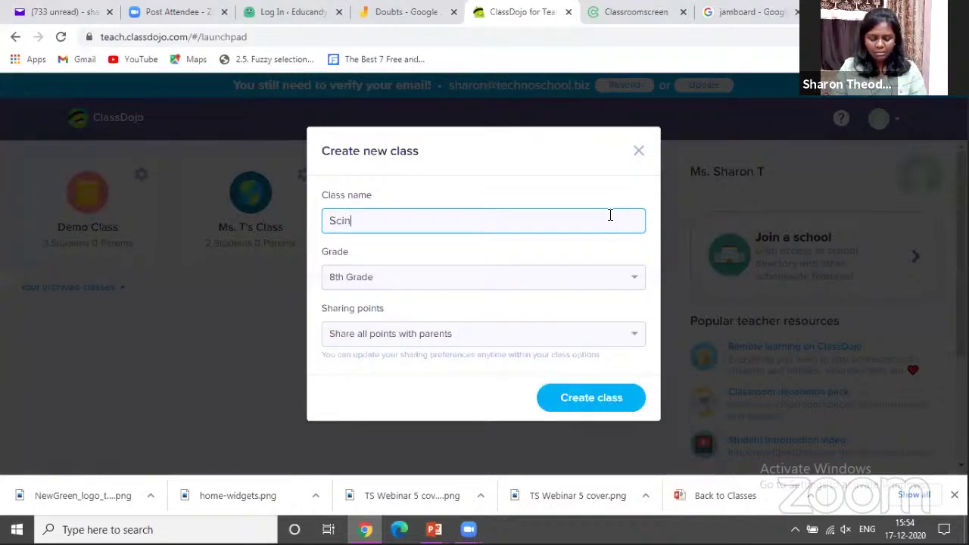
{"action": "type", "text": "ence"}
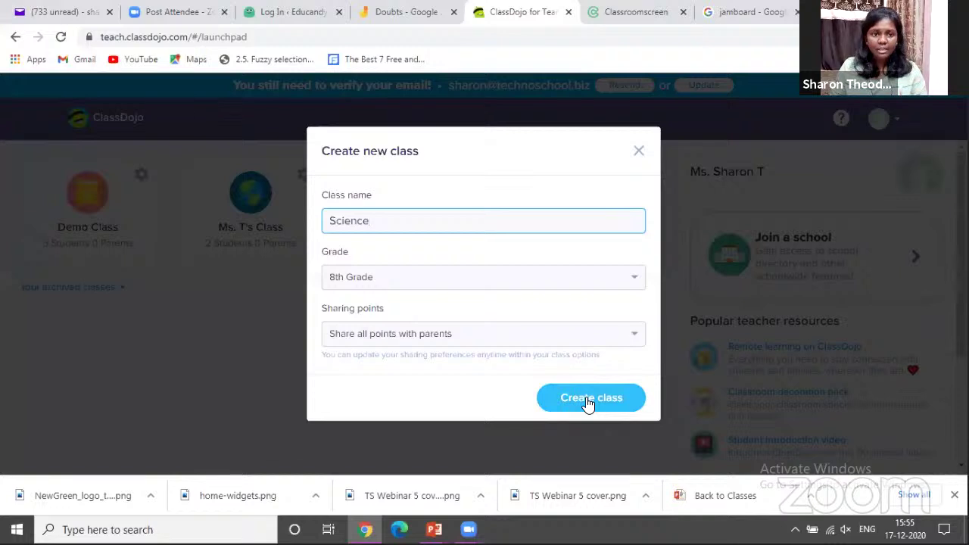
{"action": "left_click", "coordinate": [588, 403]}
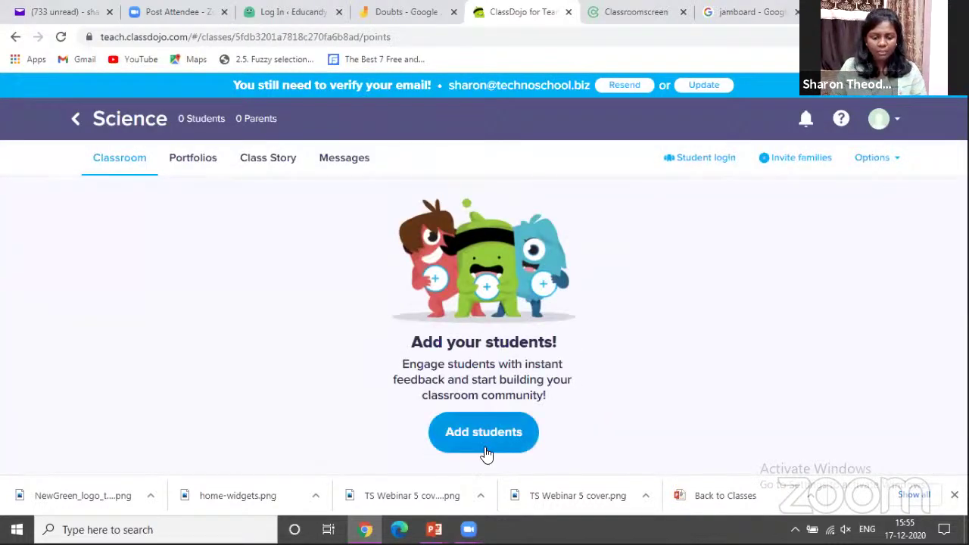
Look at the Science class's student entry form and its copy/paste list import, and close both without adding anyone.
{"action": "left_click", "coordinate": [486, 444]}
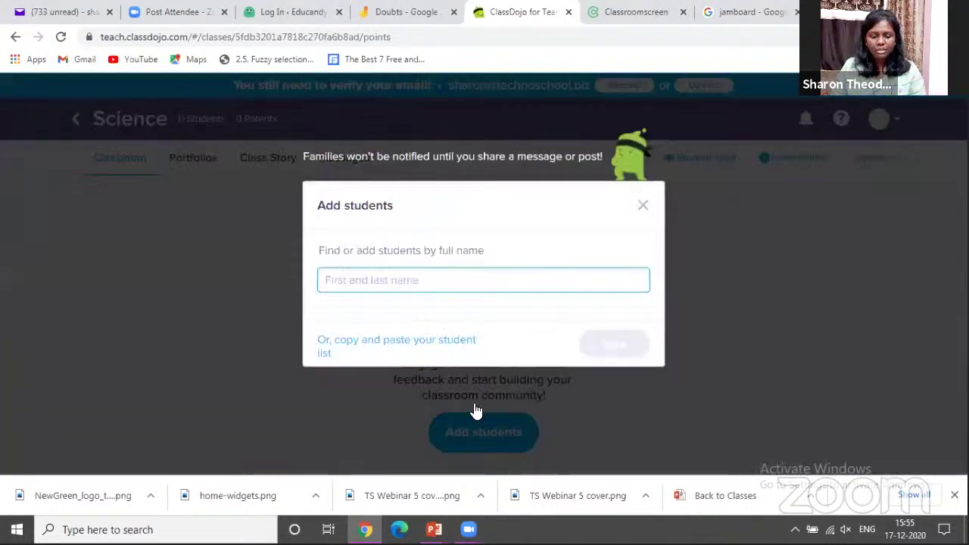
{"action": "left_click", "coordinate": [401, 346]}
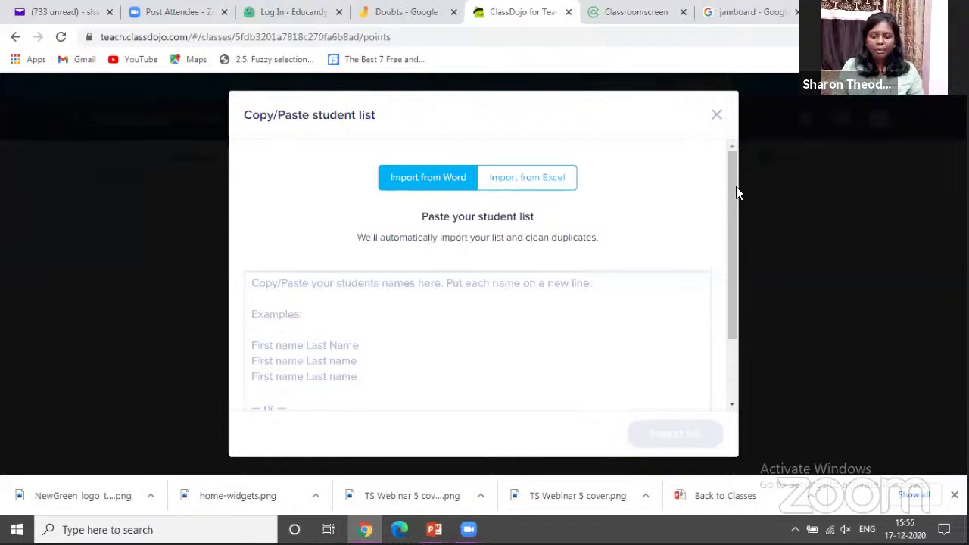
{"action": "left_click_drag", "start_coordinate": [722, 189], "coordinate": [732, 241]}
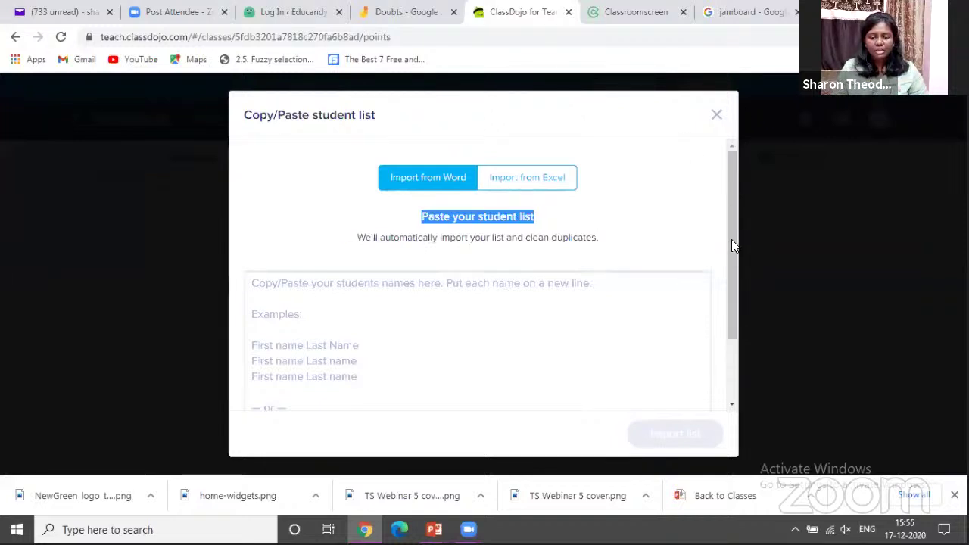
{"action": "left_click", "coordinate": [720, 117]}
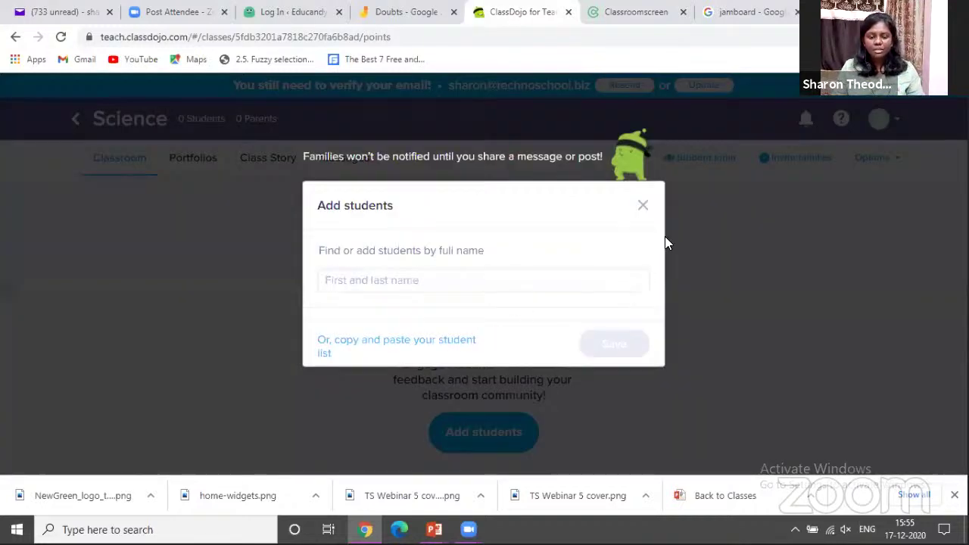
{"action": "left_click", "coordinate": [643, 208]}
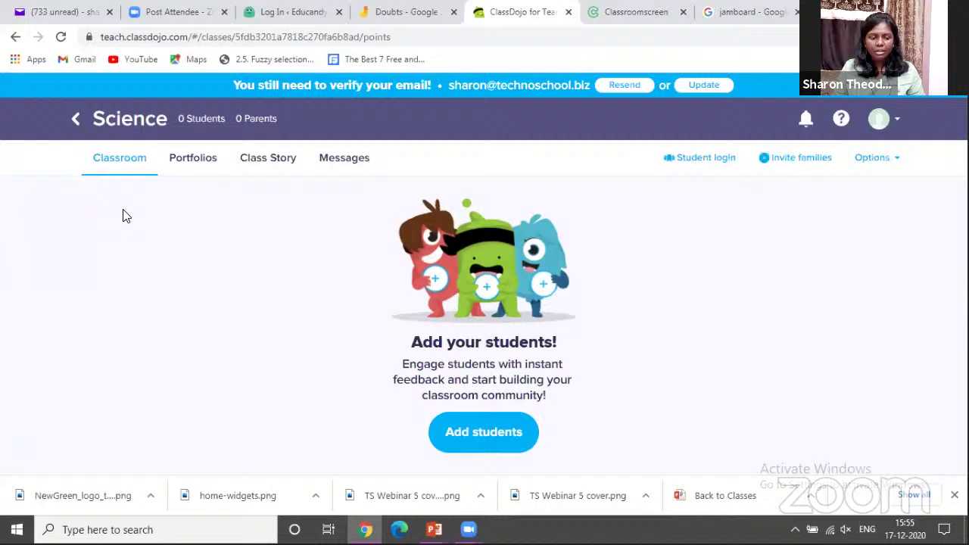
Return to the Demo Class and award the student with the yellow monster avatar a Participating point.
{"action": "left_click", "coordinate": [75, 121]}
{"action": "left_click", "coordinate": [85, 202]}
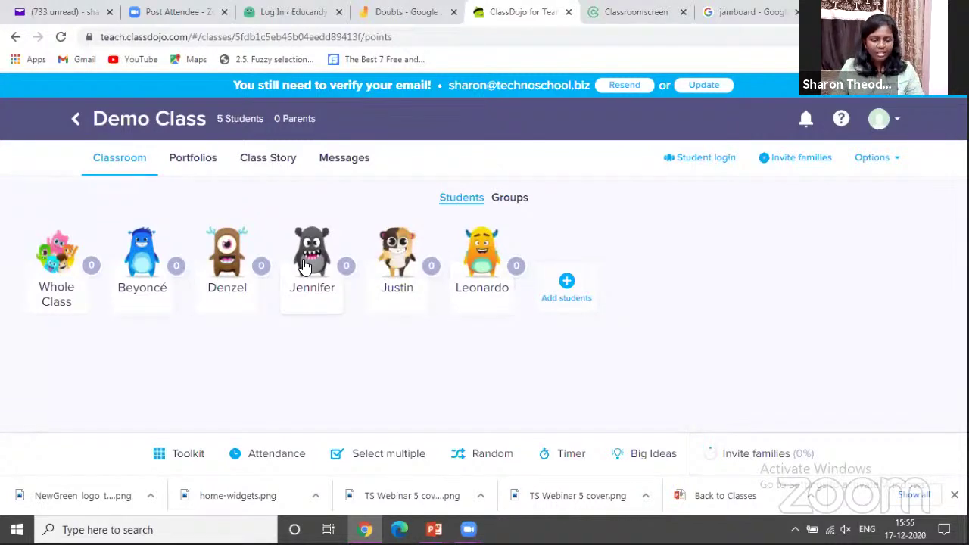
{"action": "left_click", "coordinate": [499, 270]}
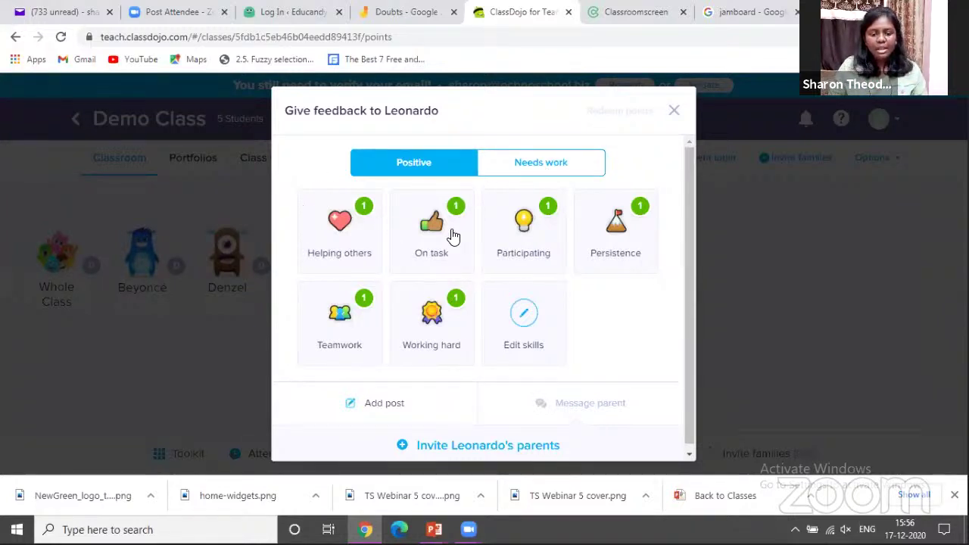
{"action": "left_click", "coordinate": [519, 230]}
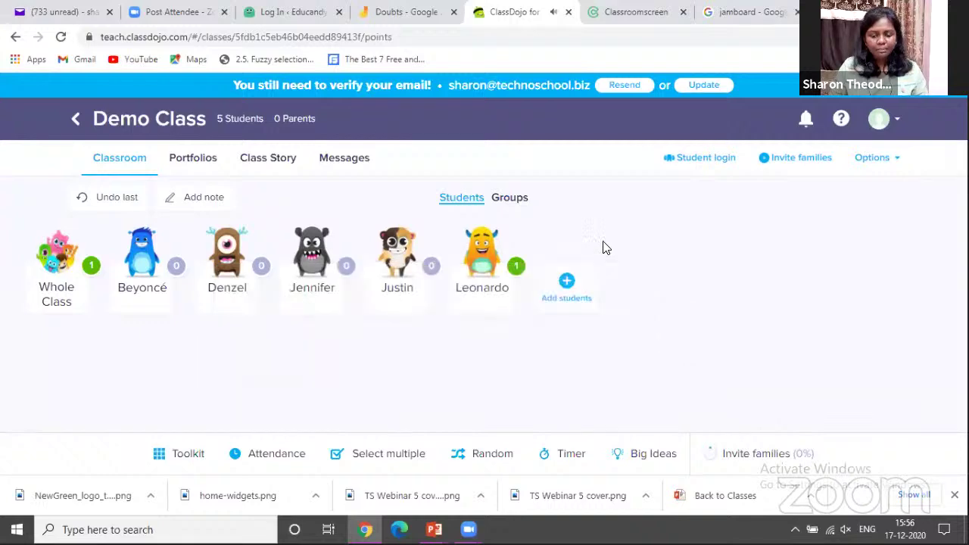
Award a Working hard point to the student with the brown one-eyed monster and a Teamwork point to the whole class.
{"action": "left_click", "coordinate": [227, 260]}
{"action": "left_click", "coordinate": [444, 315]}
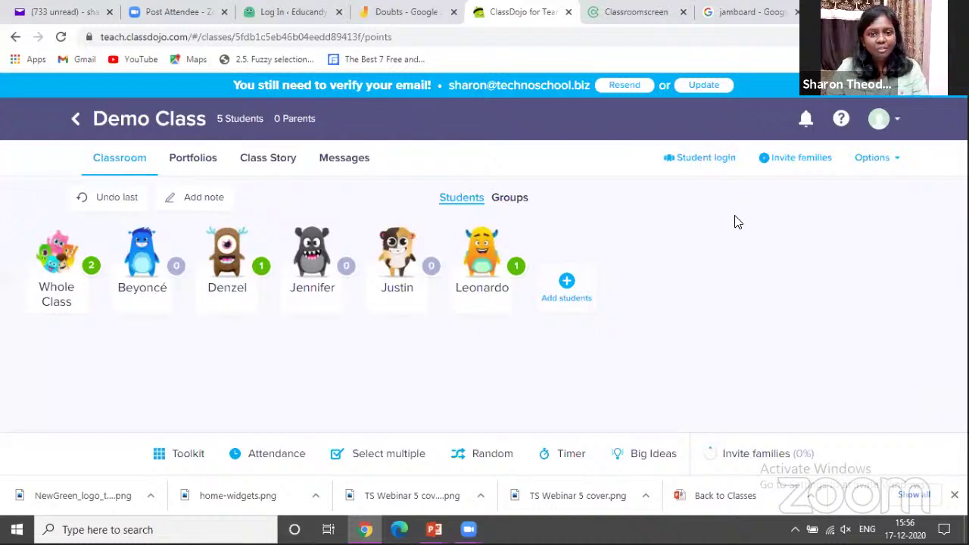
{"action": "left_click", "coordinate": [58, 290]}
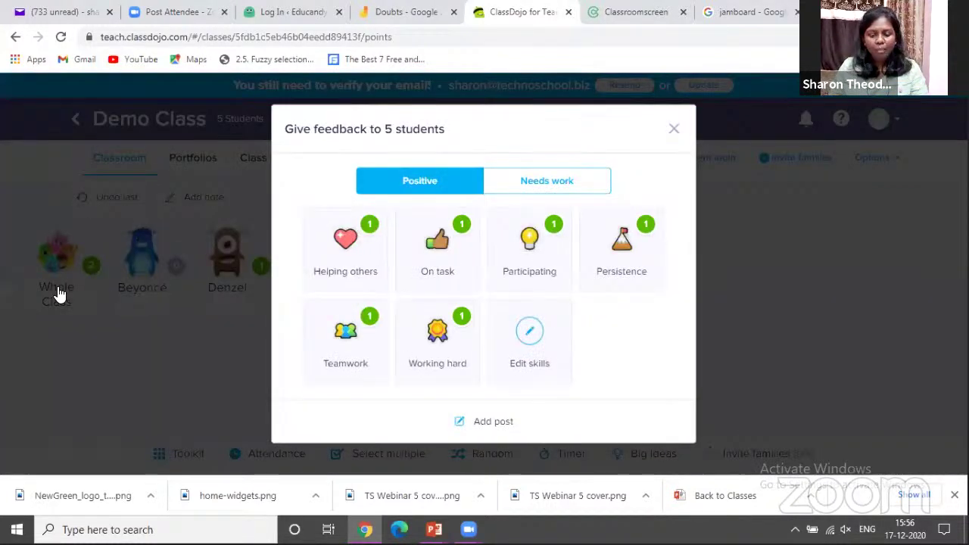
{"action": "left_click", "coordinate": [347, 336]}
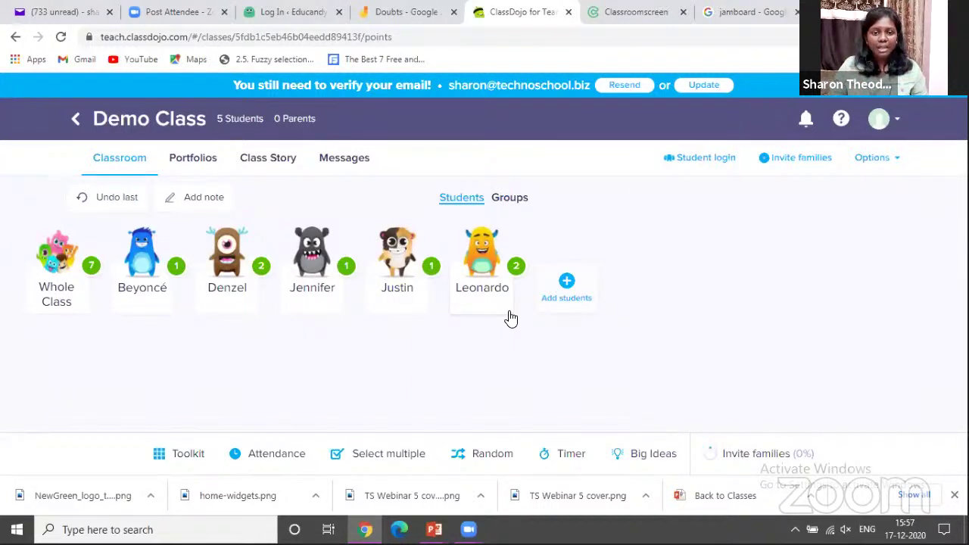
View the Needs work feedback for the yellow monster student and open the Demo Class skills editor from it.
{"action": "left_click", "coordinate": [477, 270]}
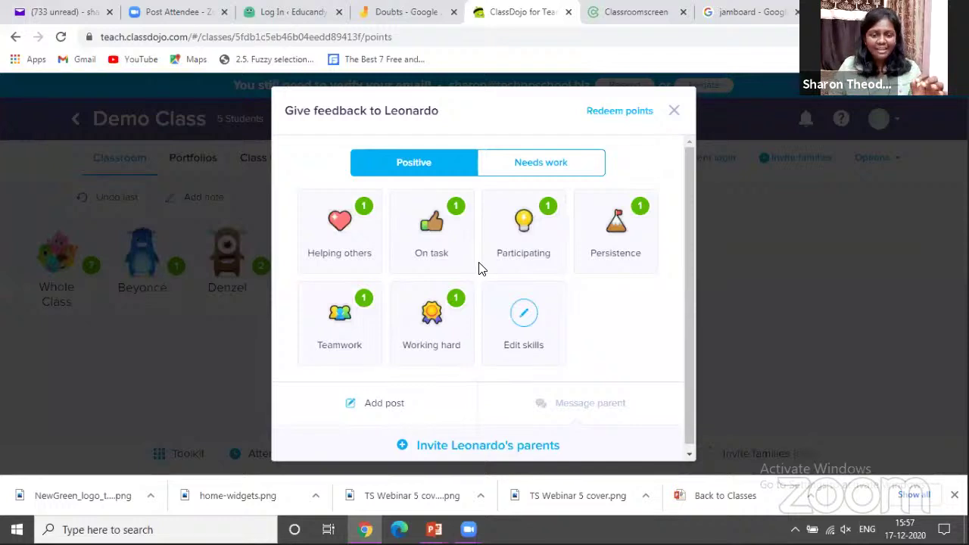
{"action": "left_click", "coordinate": [561, 179]}
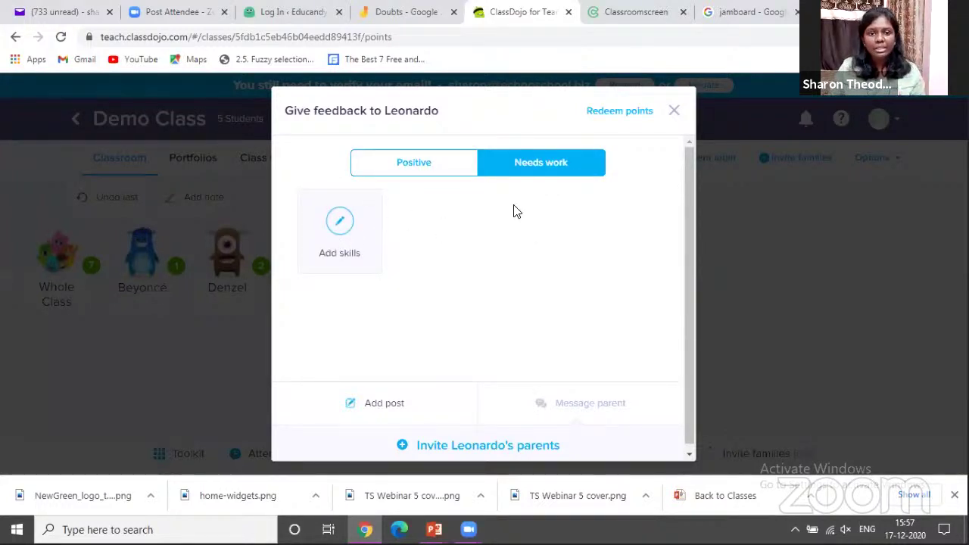
{"action": "left_click", "coordinate": [356, 223]}
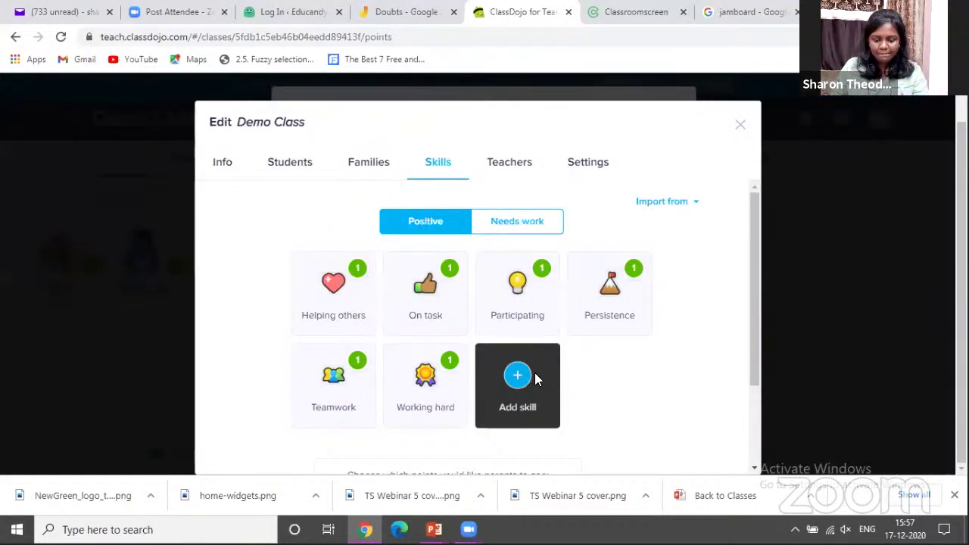
{"action": "left_click_drag", "start_coordinate": [754, 319], "coordinate": [754, 359]}
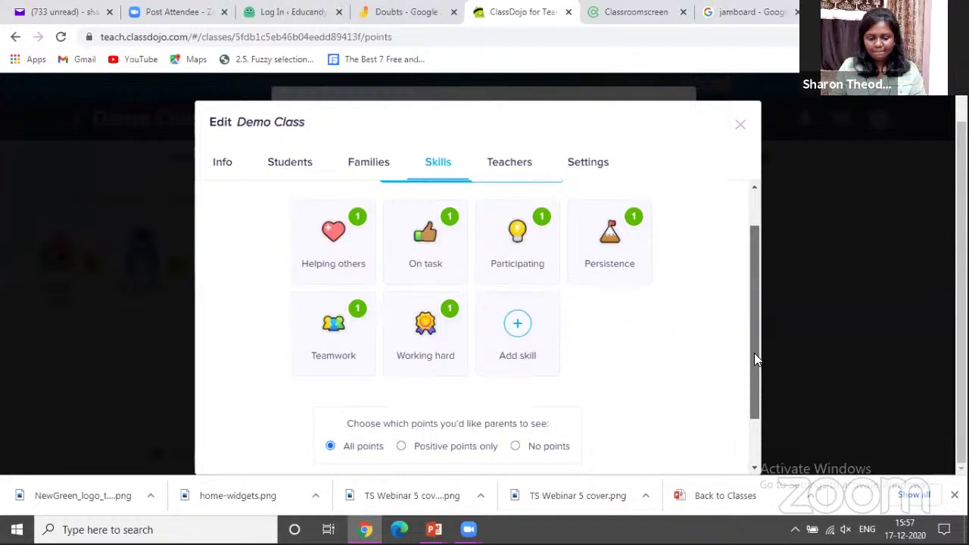
{"action": "scroll", "coordinate": [520, 364], "scroll_direction": "up", "scroll_amount": 1}
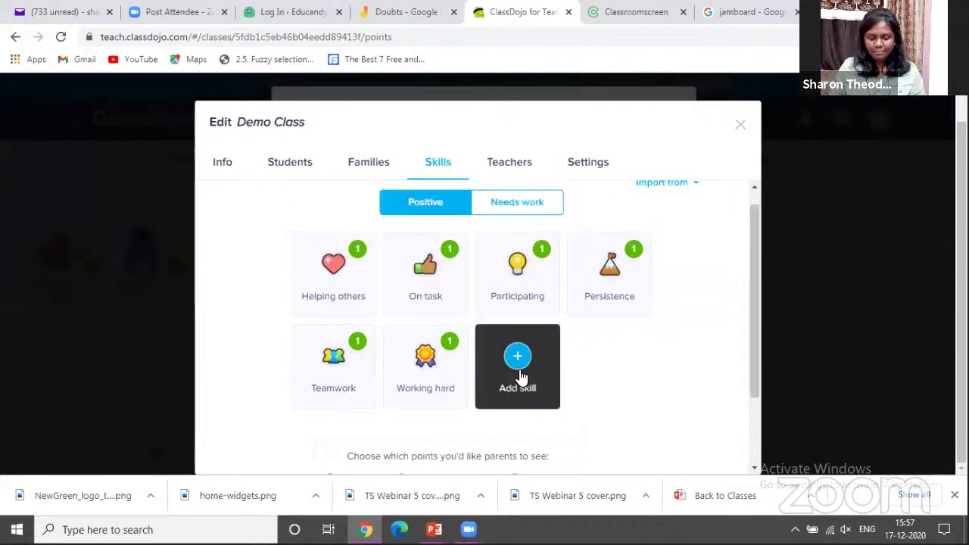
Start a new positive skill for the Demo Class and give it the purple microphone icon.
{"action": "left_click", "coordinate": [520, 375]}
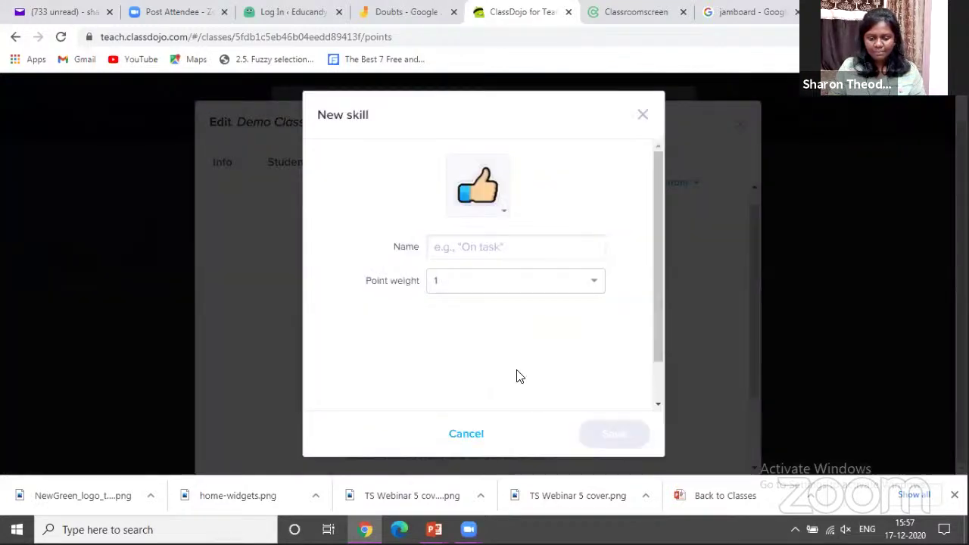
{"action": "left_click", "coordinate": [503, 216]}
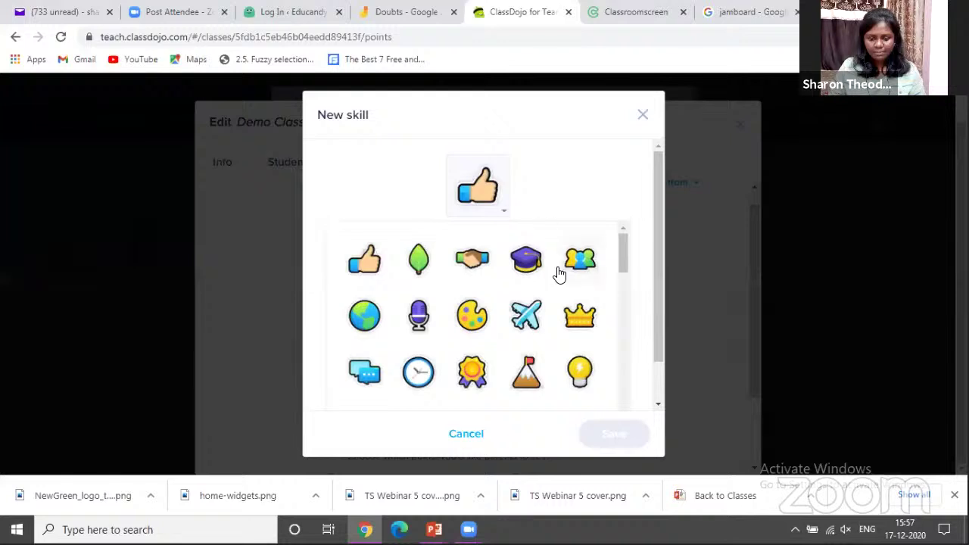
{"action": "left_click", "coordinate": [418, 315]}
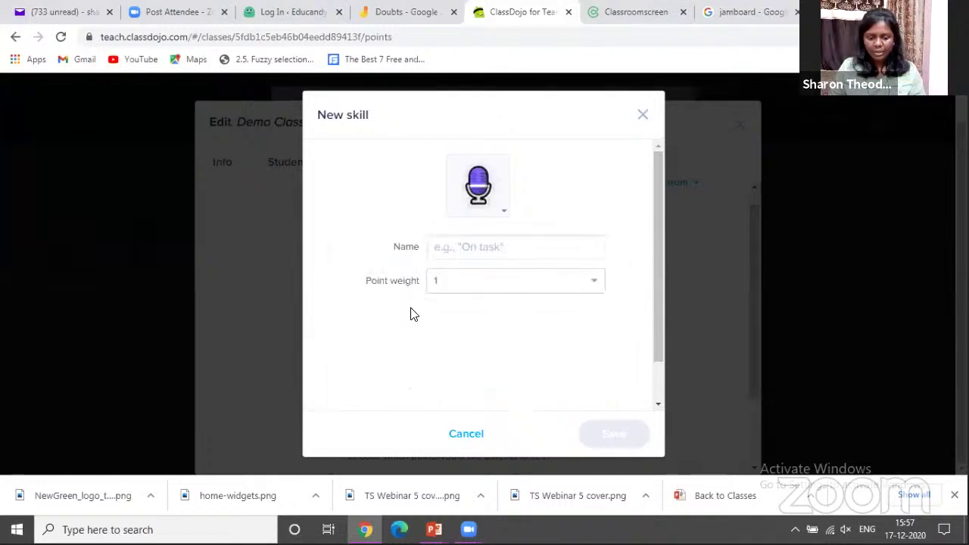
Name the new skill "talkative", set its point weight to 0 and save it.
{"action": "left_click", "coordinate": [461, 246]}
{"action": "type", "text": "taka"}
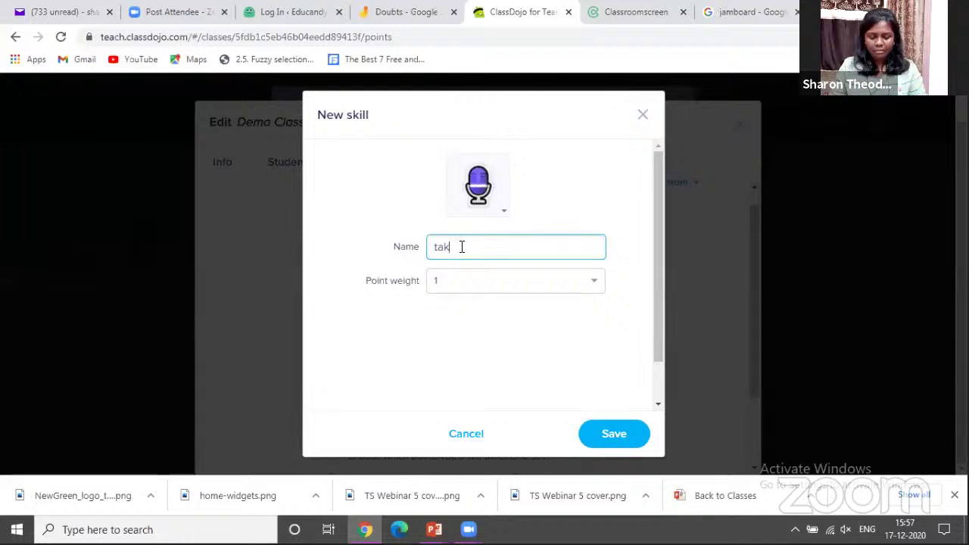
{"action": "key", "text": "BackSpace"}
{"action": "type", "text": "in"}
{"action": "key", "text": "BackSpace"}
{"action": "key", "text": "BackSpace"}
{"action": "key", "text": "BackSpace"}
{"action": "key", "text": "BackSpace"}
{"action": "type", "text": "alkative"}
{"action": "left_click", "coordinate": [466, 281]}
{"action": "left_click", "coordinate": [445, 309]}
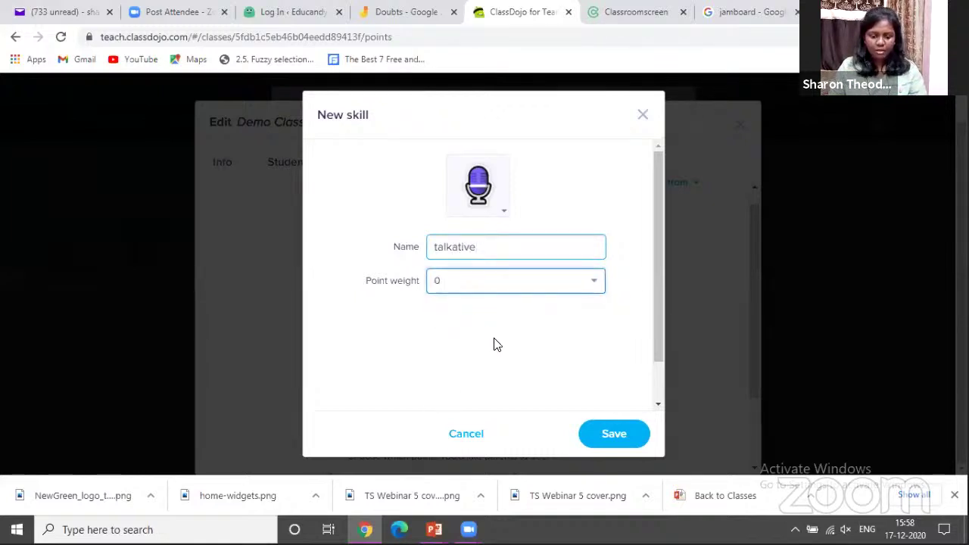
{"action": "left_click", "coordinate": [594, 431]}
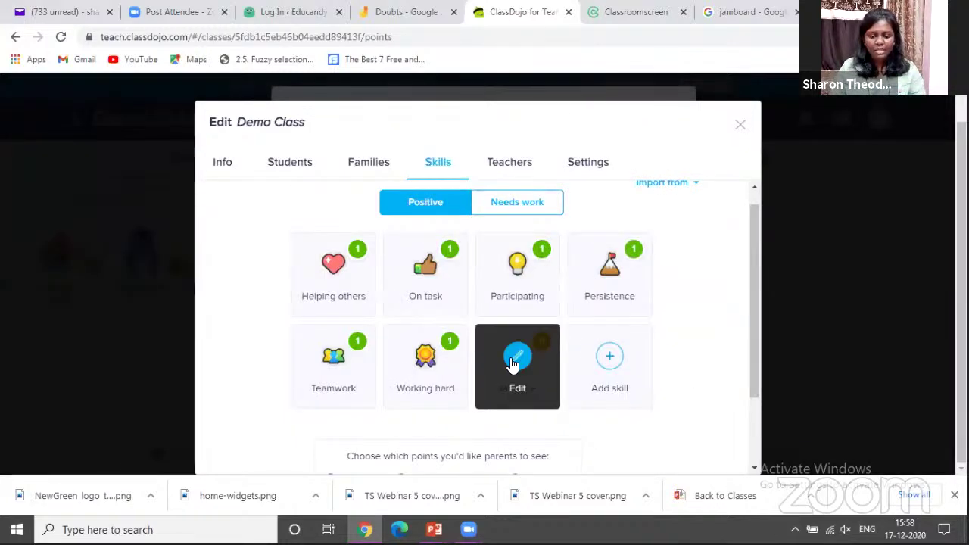
Look at the edit form of the talkative skill and close it by saving.
{"action": "left_click", "coordinate": [512, 364]}
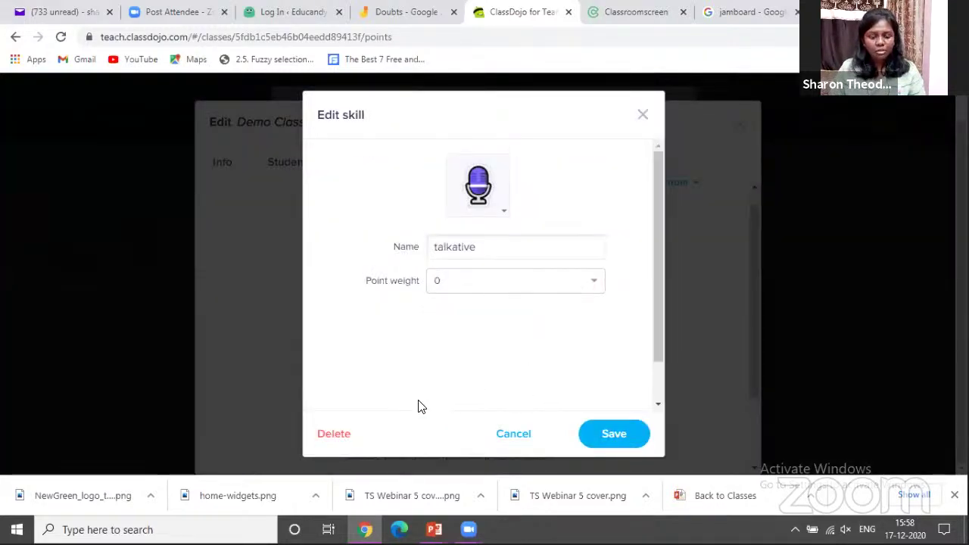
{"action": "left_click", "coordinate": [623, 433]}
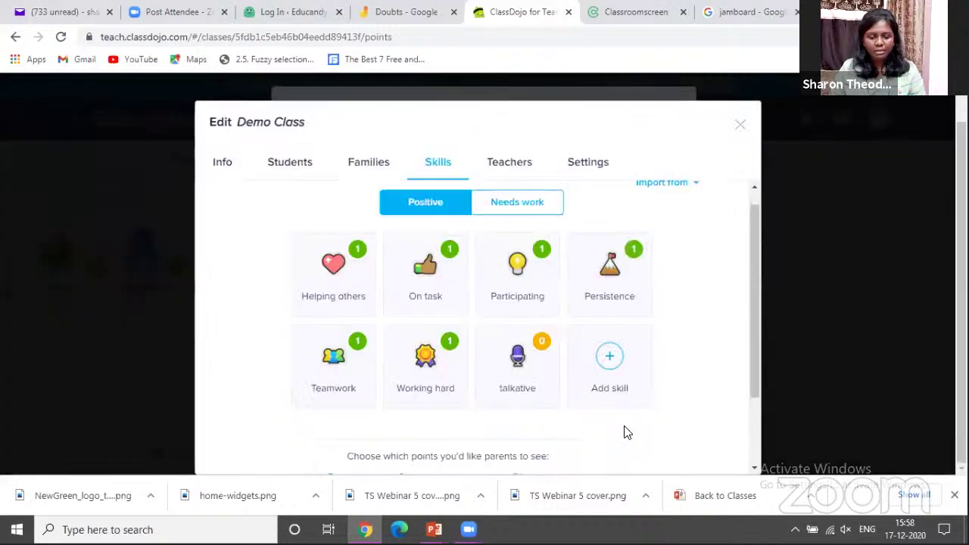
Close the Demo Class editor and the student feedback window, and switch to the PowerPoint slideshow.
{"action": "left_click", "coordinate": [736, 128]}
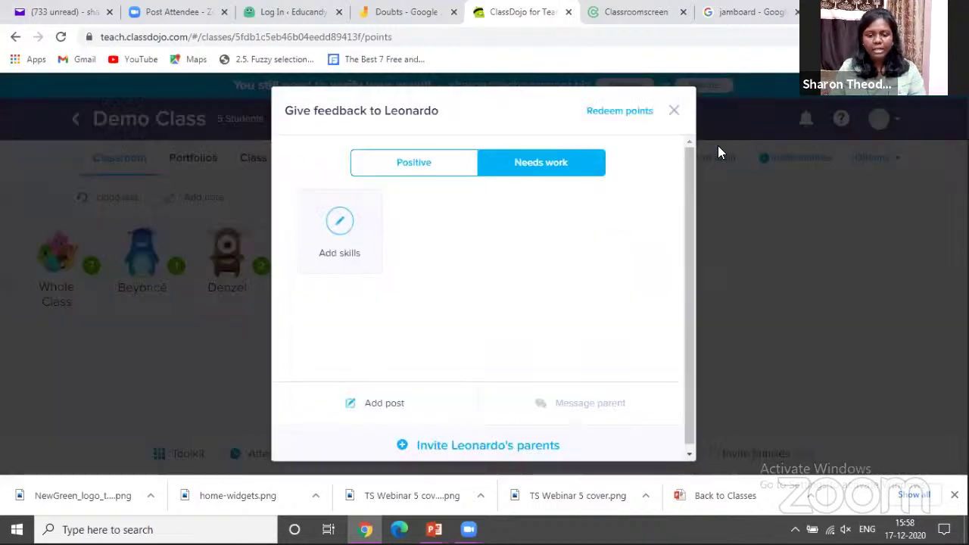
{"action": "left_click", "coordinate": [674, 112]}
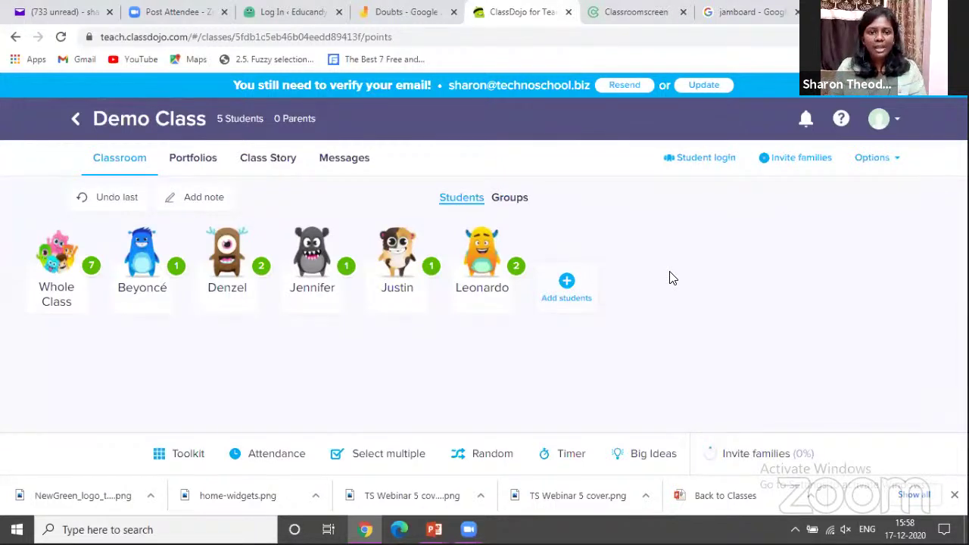
{"action": "key", "text": "alt+Tab"}
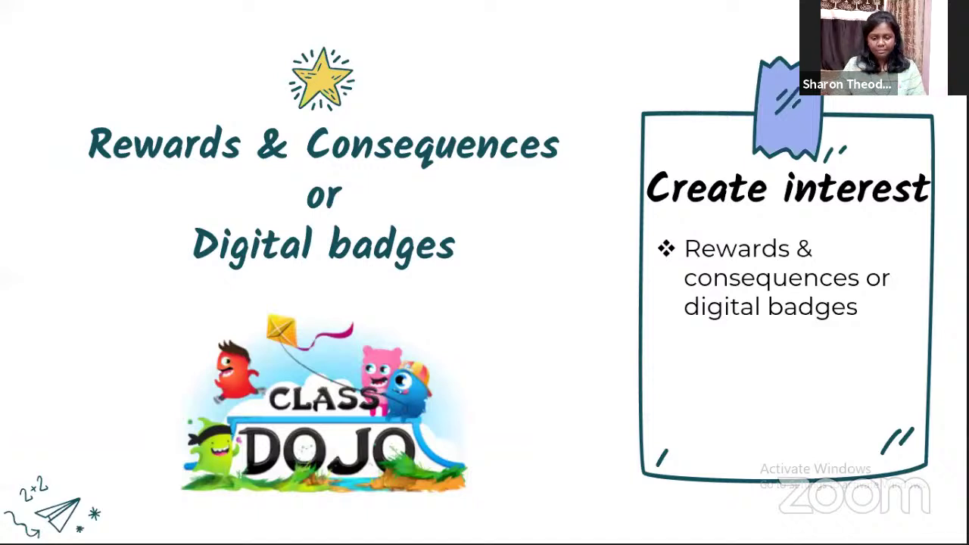